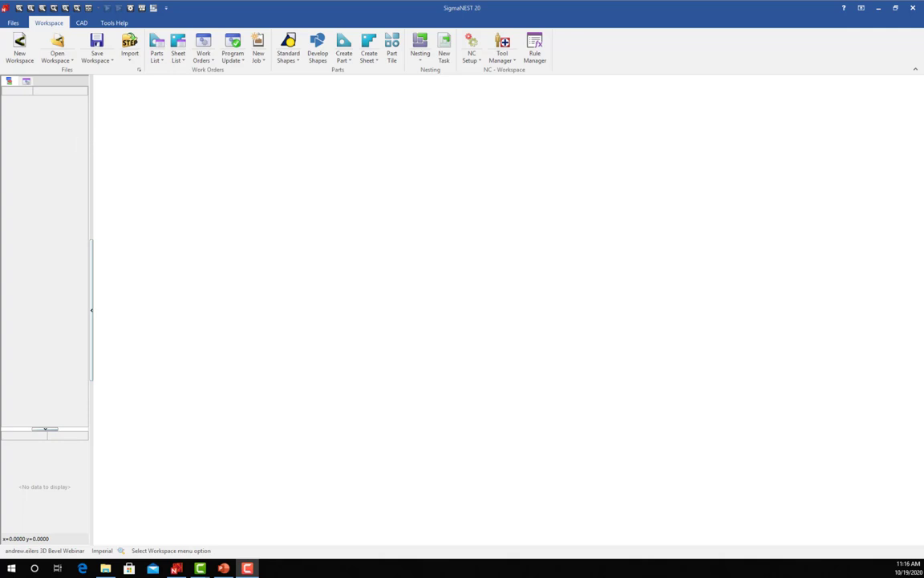
Import the five STEP files from Bevel Step, including SNB9_A and Angled bevel cope hole, accepting the part parameters
left_click(130, 48)
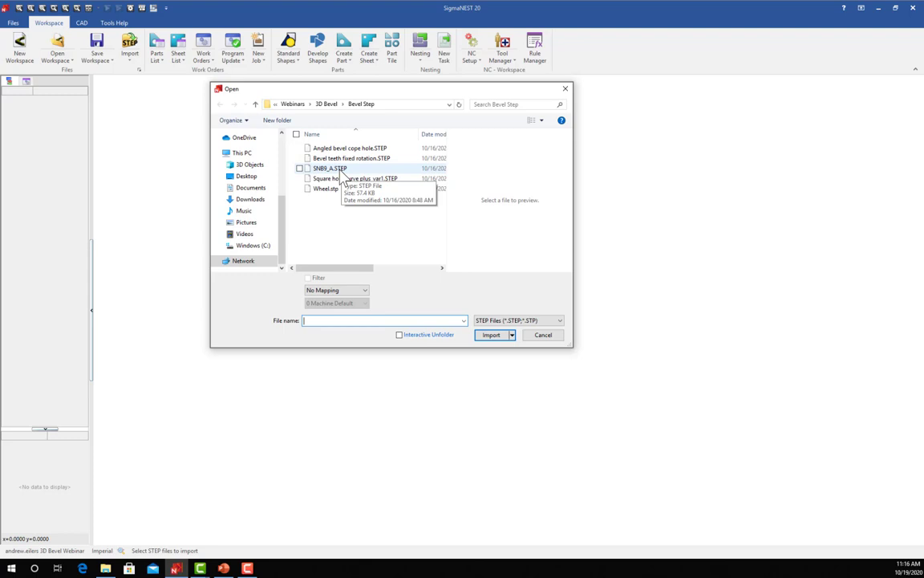
left_click(340, 169)
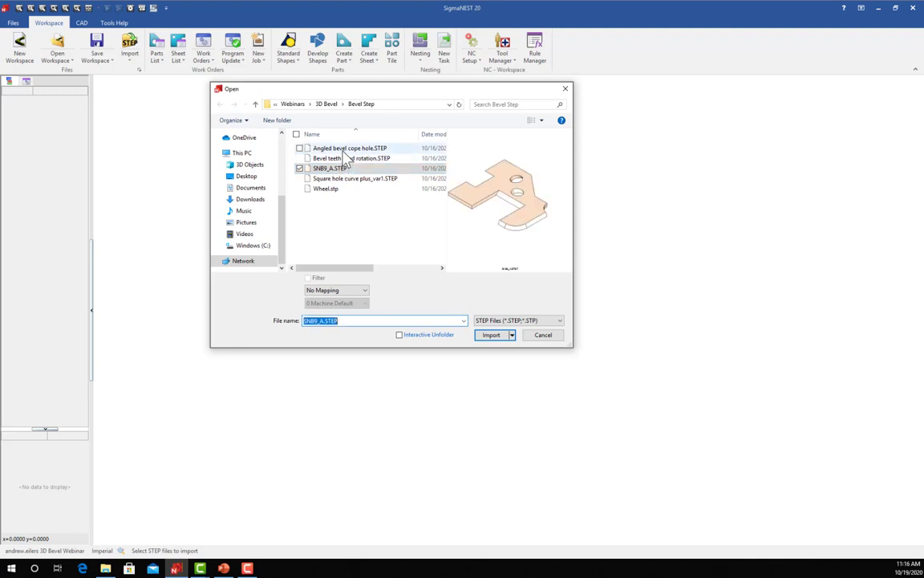
left_click(347, 148)
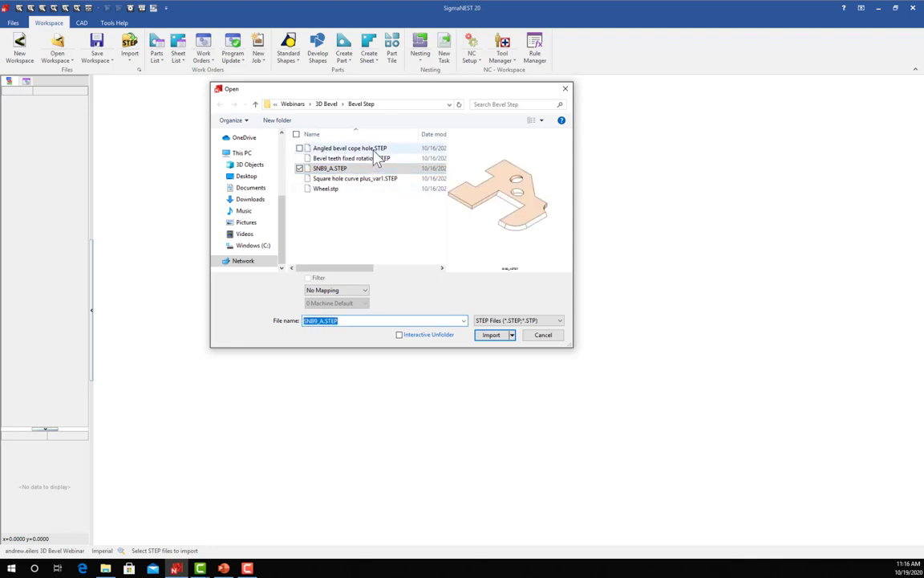
left_click(361, 190, "shift")
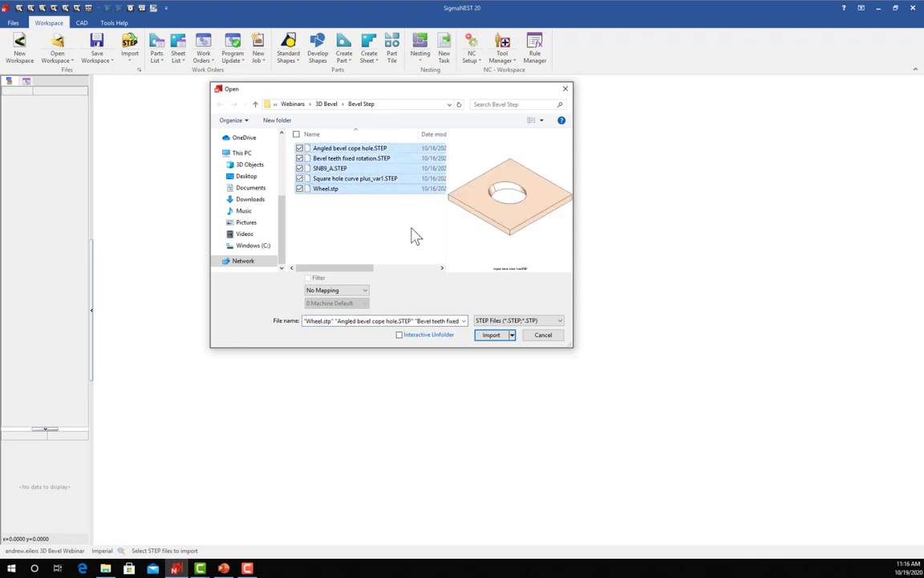
left_click(491, 335)
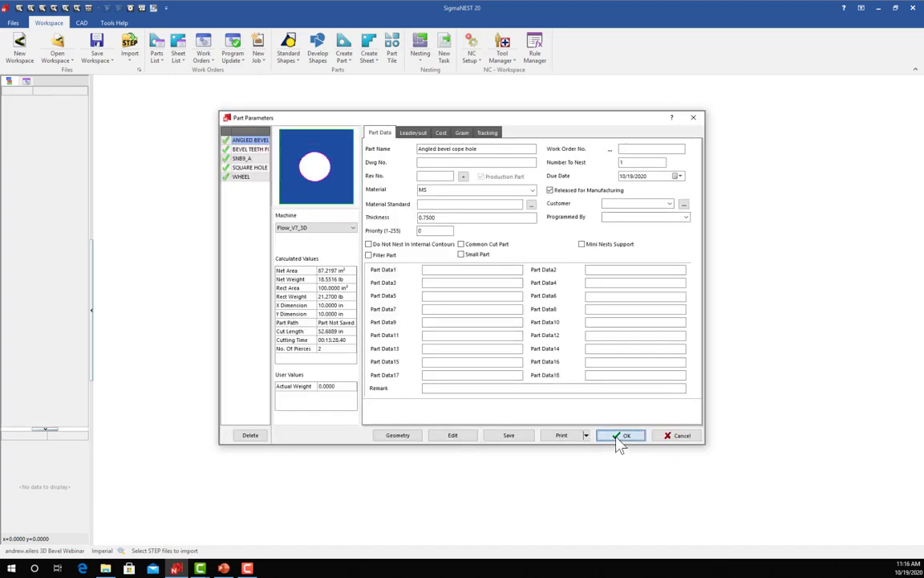
left_click(622, 437)
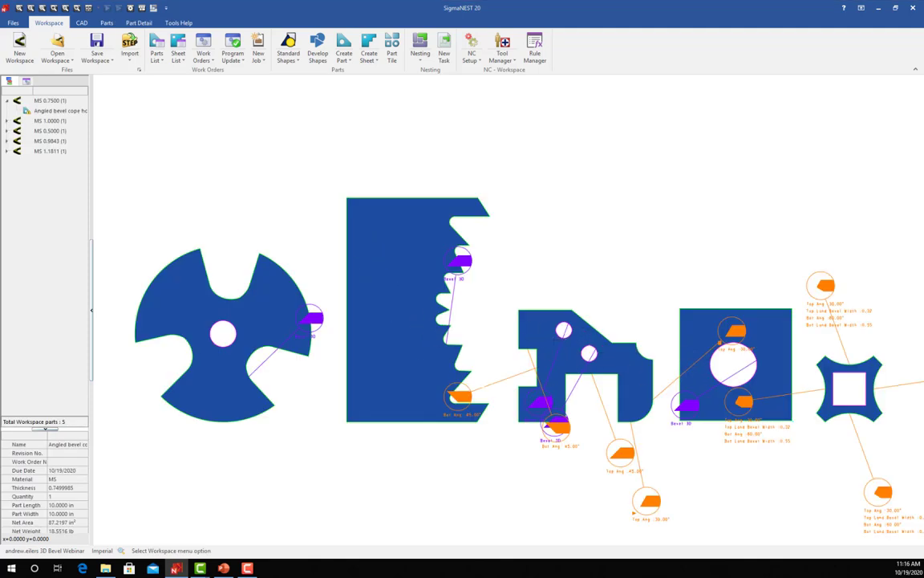
middle_click_drag(592, 398, 552, 375)
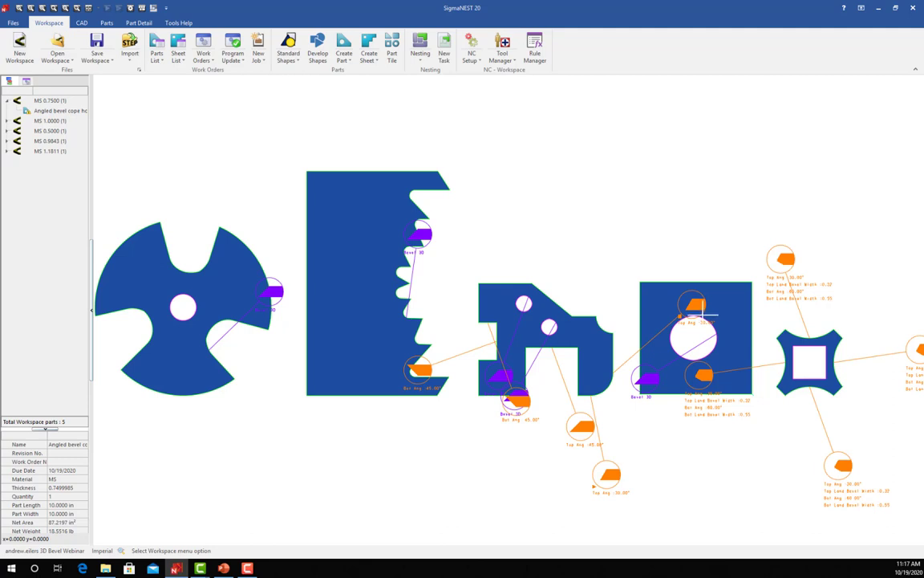
Open the Bevel teeth fixed rotation part in Part Mode to show its Bevel 30 annotation
double_click(366, 290)
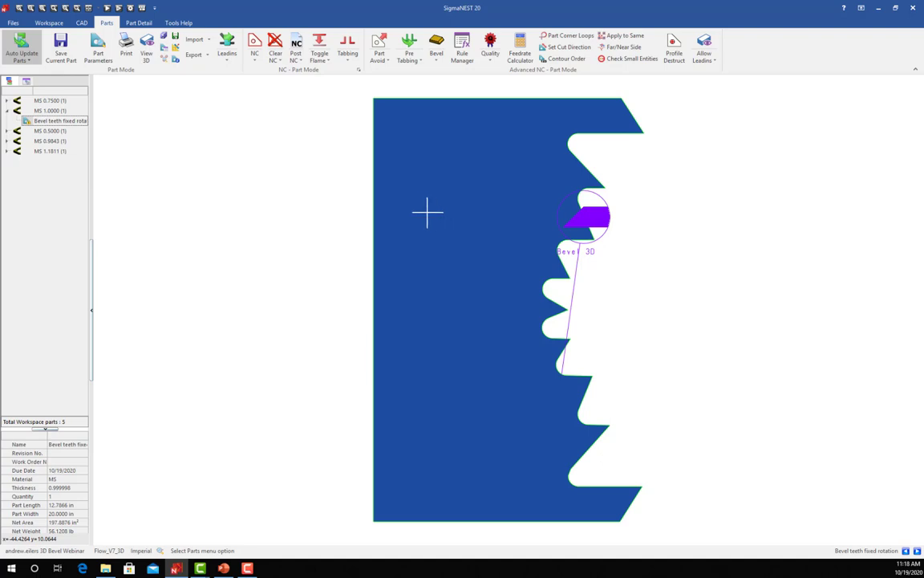
Orbit the bevel teeth part in the 3D viewer, then switch to the 'Introducing Rule Manager' slide
left_click(148, 50)
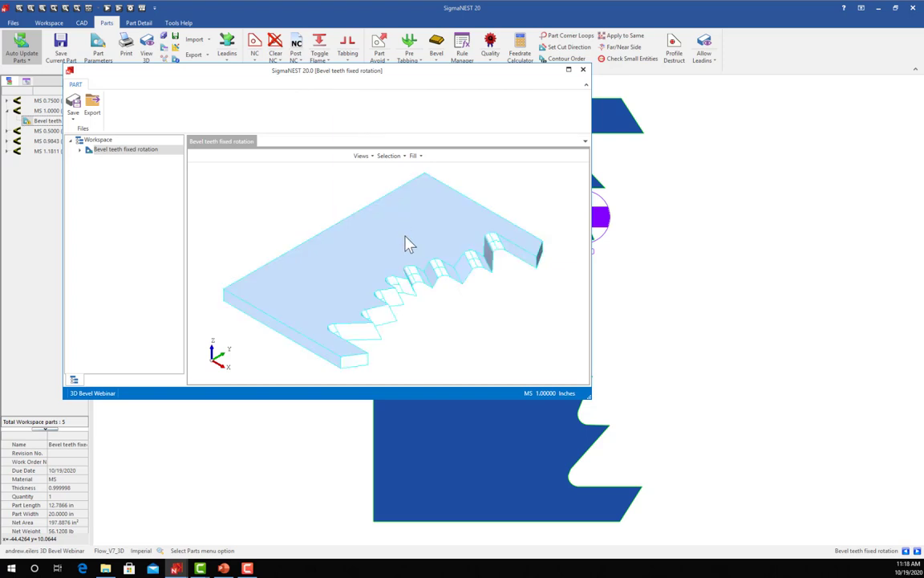
left_click_drag(391, 248, 457, 298)
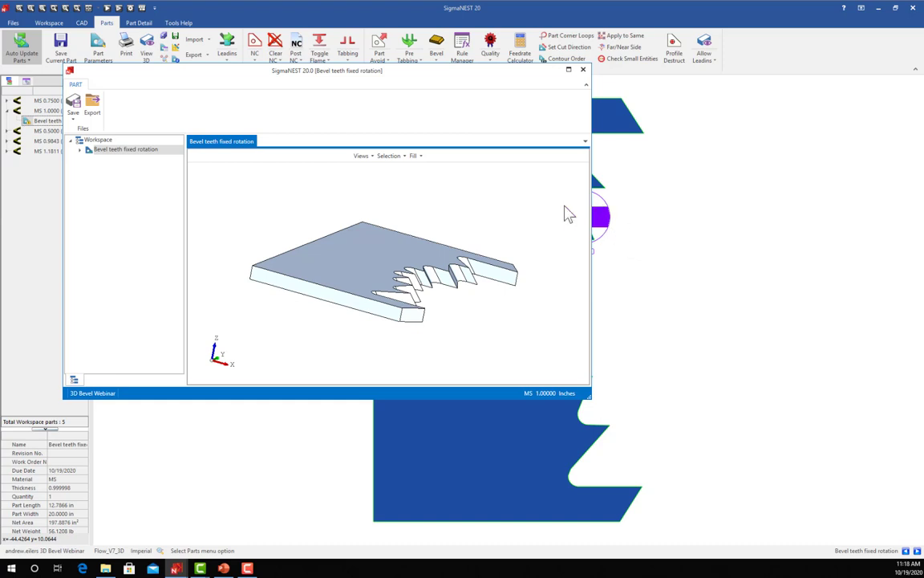
left_click(583, 70)
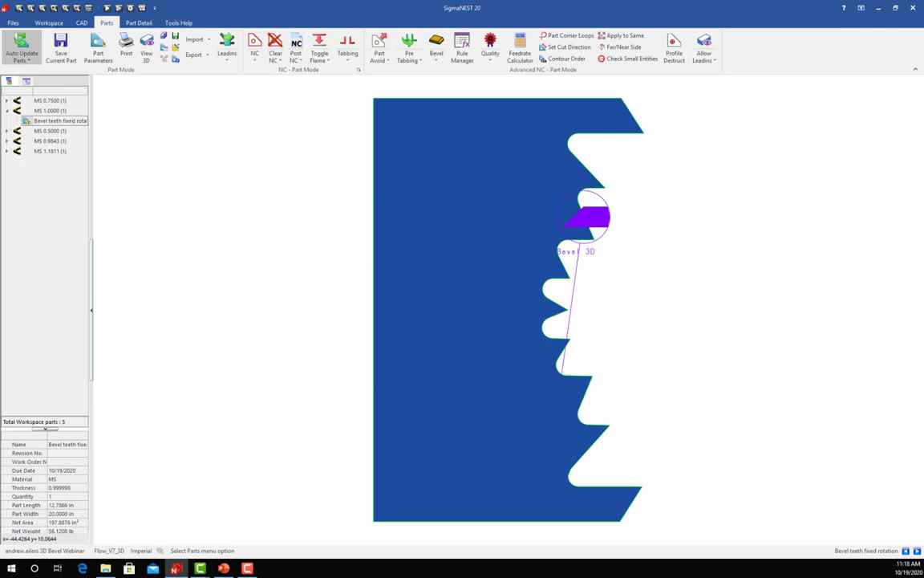
left_click(223, 568)
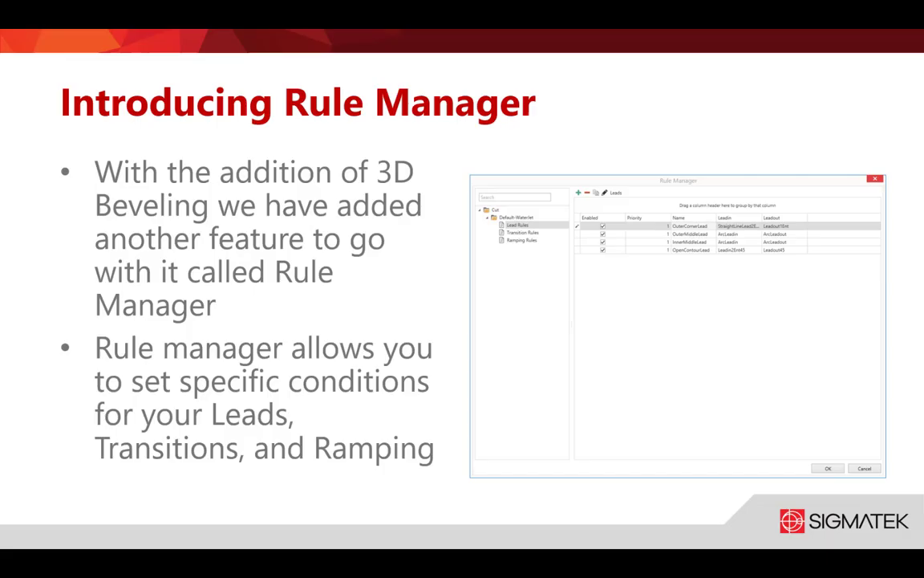
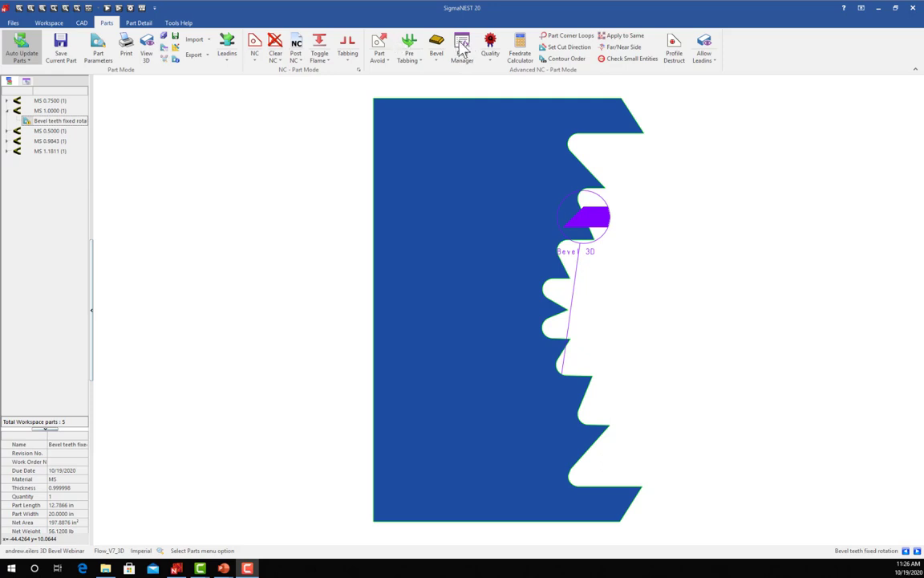
Open the Rule Manager with the Default-Waterjet lead rules and shift it slightly right
left_click(463, 50)
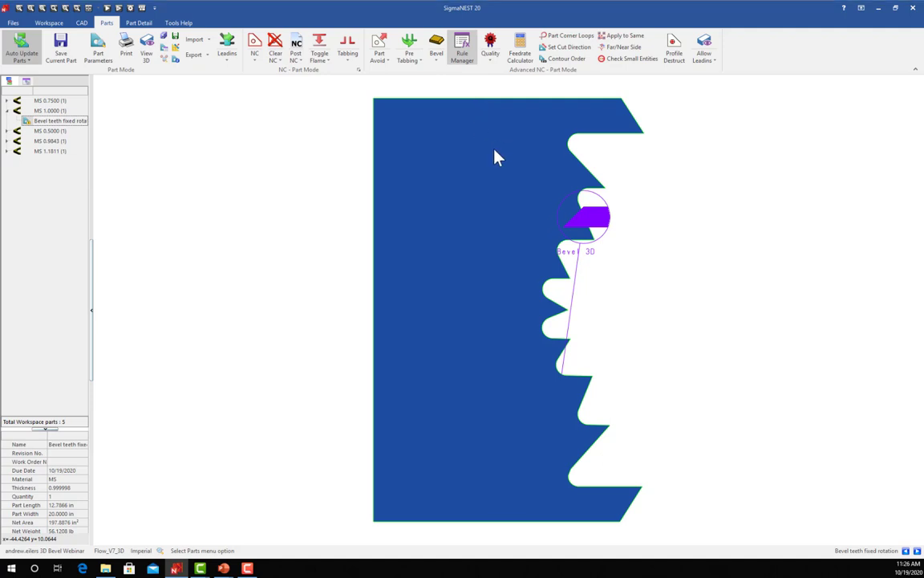
left_click_drag(312, 94, 368, 97)
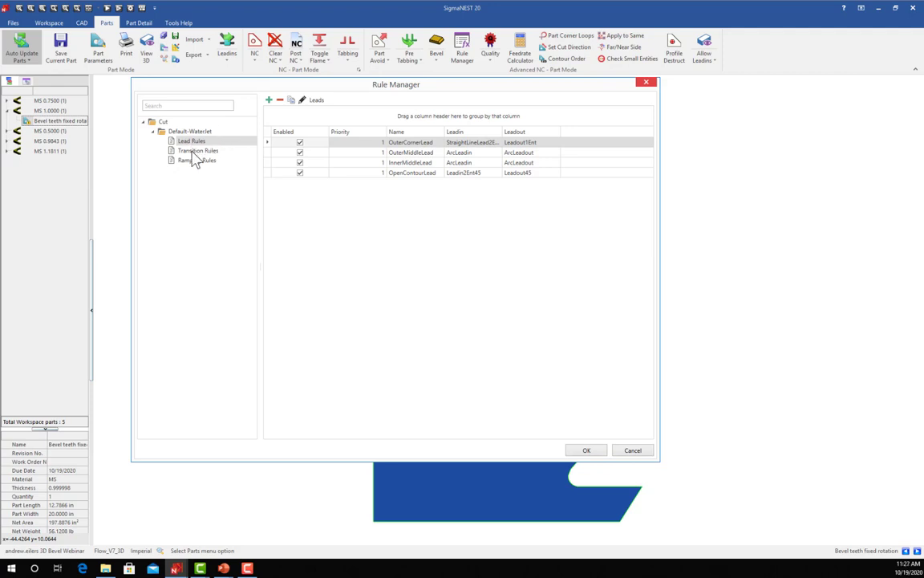
left_click(193, 152)
left_click(196, 161)
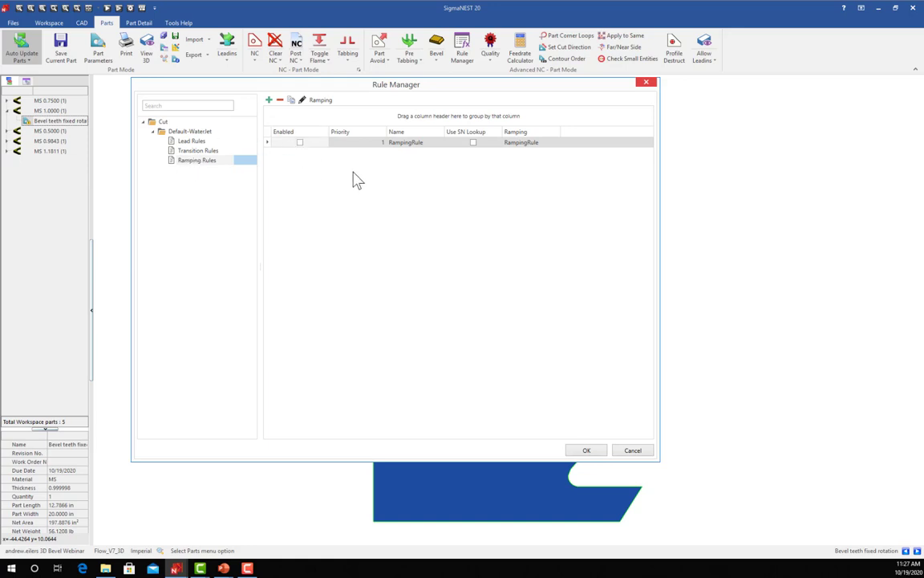
left_click(189, 142)
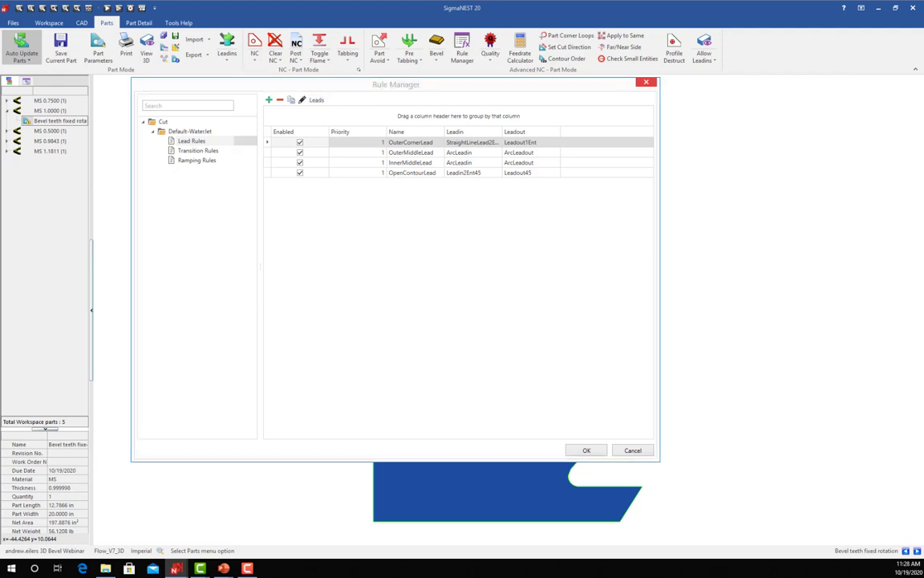
Review the defined leads, checking which rules use Leadout1Ent and Leadout45
left_click_drag(179, 466, 444, 141)
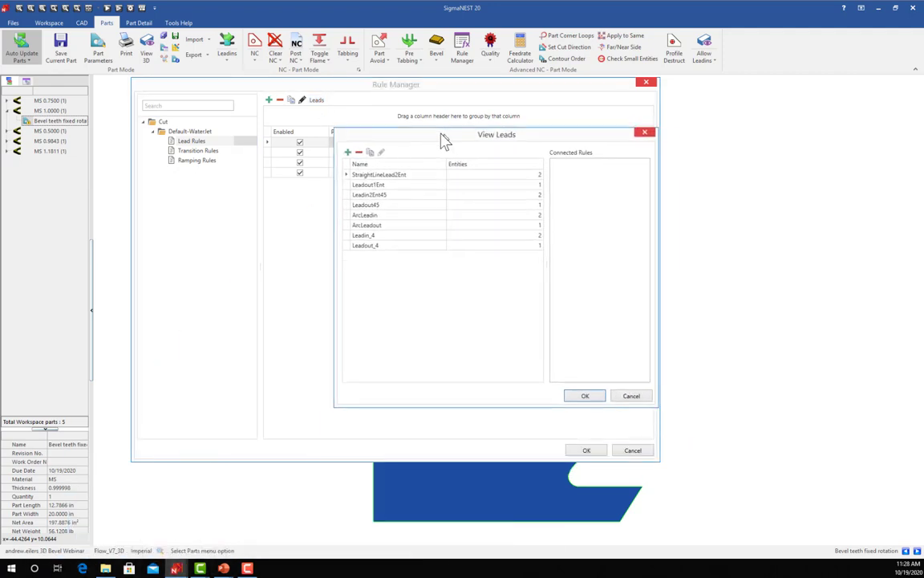
left_click(448, 175)
left_click(444, 184)
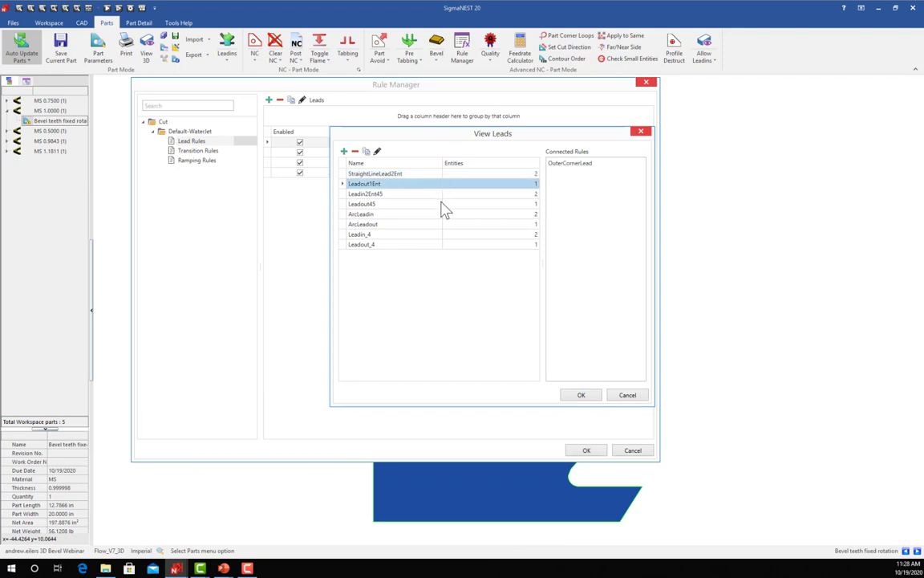
left_click(440, 205)
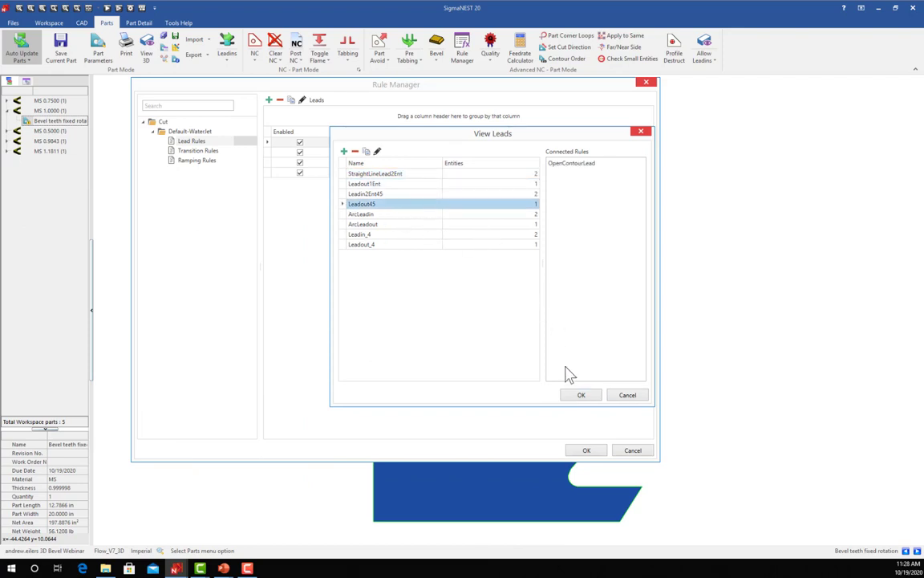
left_click(581, 396)
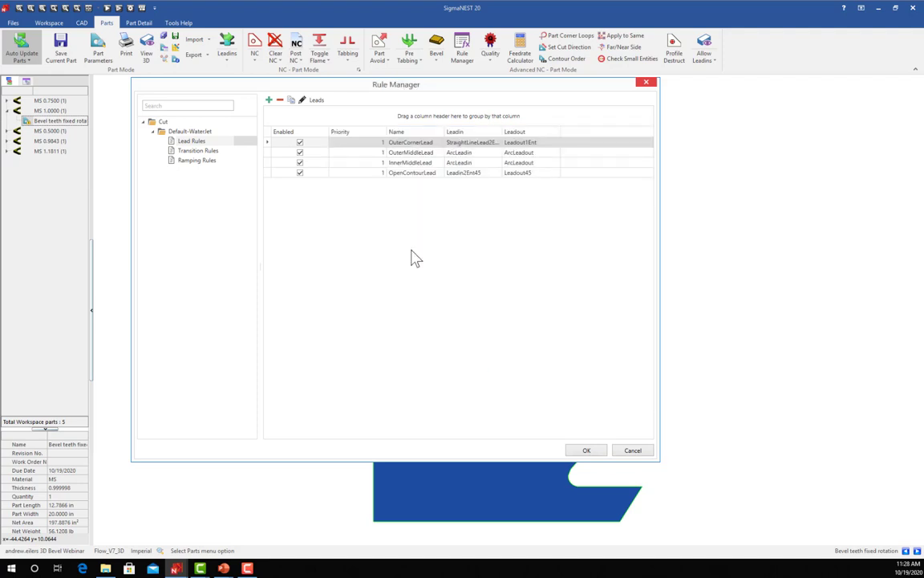
Add a new lead rule named Rule and open it for editing
left_click(273, 102)
left_click(346, 184)
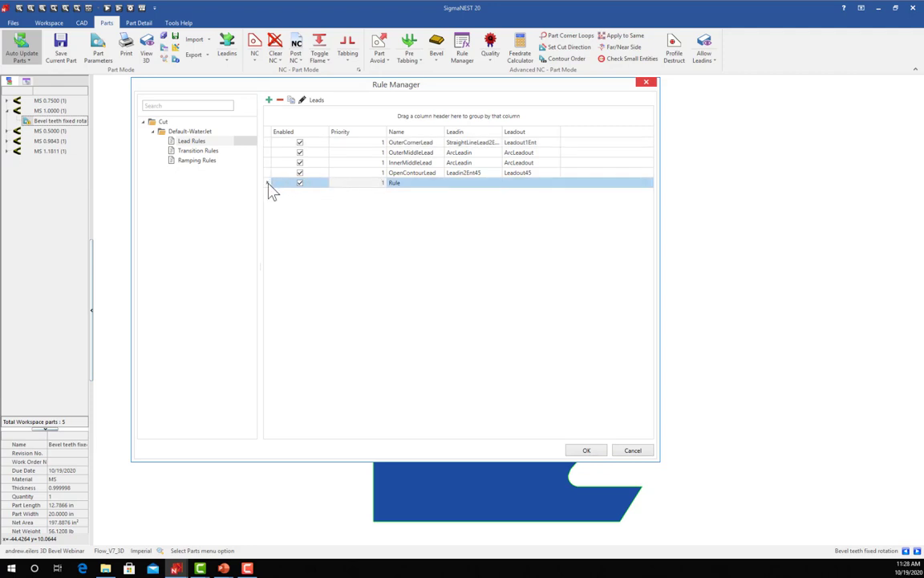
left_click(302, 100)
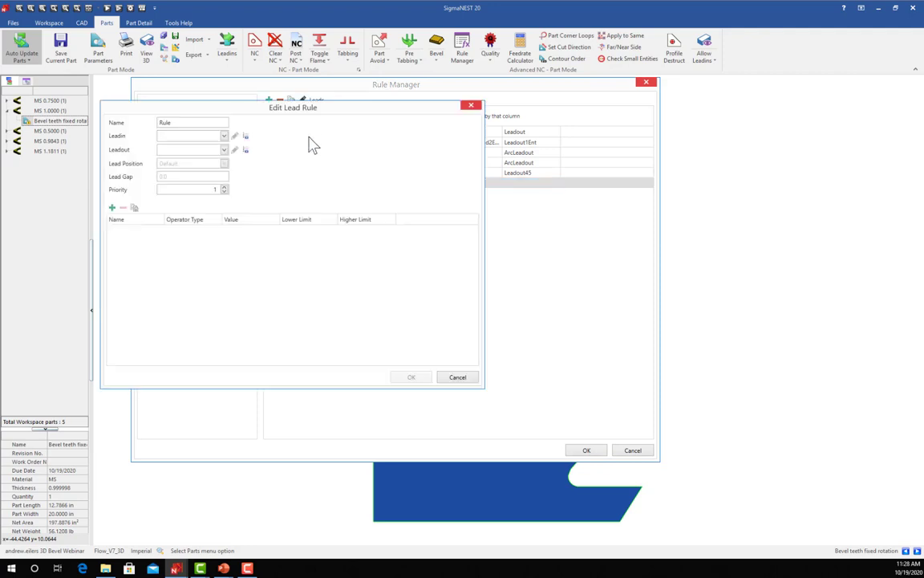
Set the rule's lead-in to StraightLineLead2Ent and add an Internal Contour condition
left_click(226, 138)
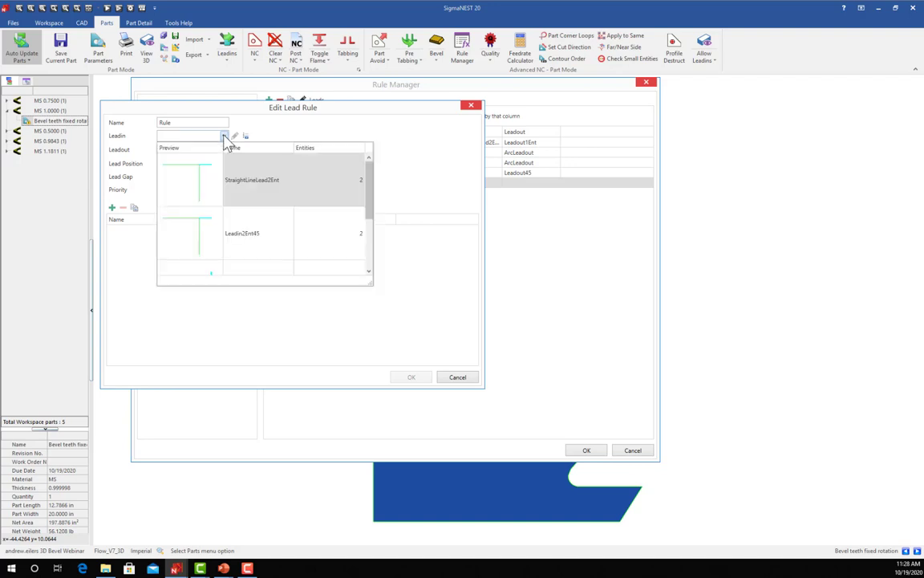
scroll(245, 234, "down", 3)
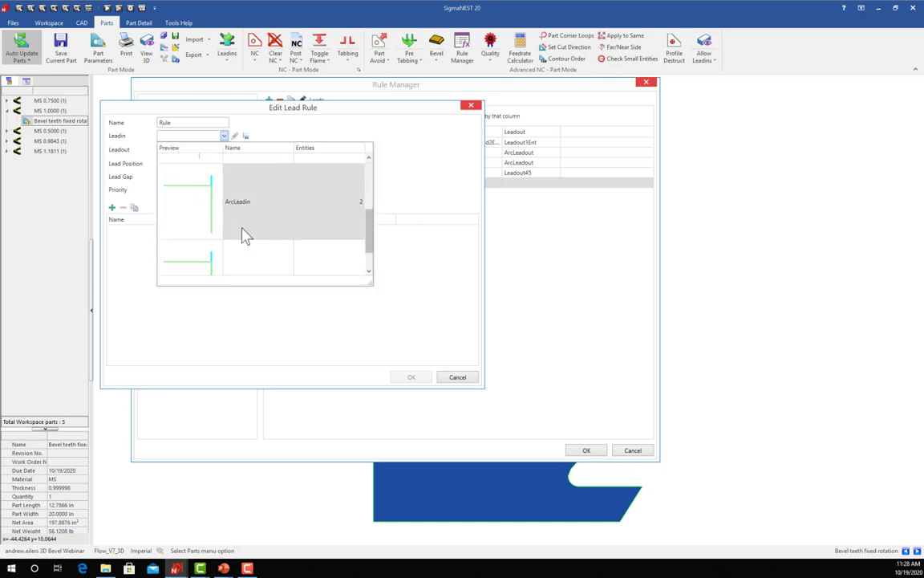
scroll(246, 235, "up", 3)
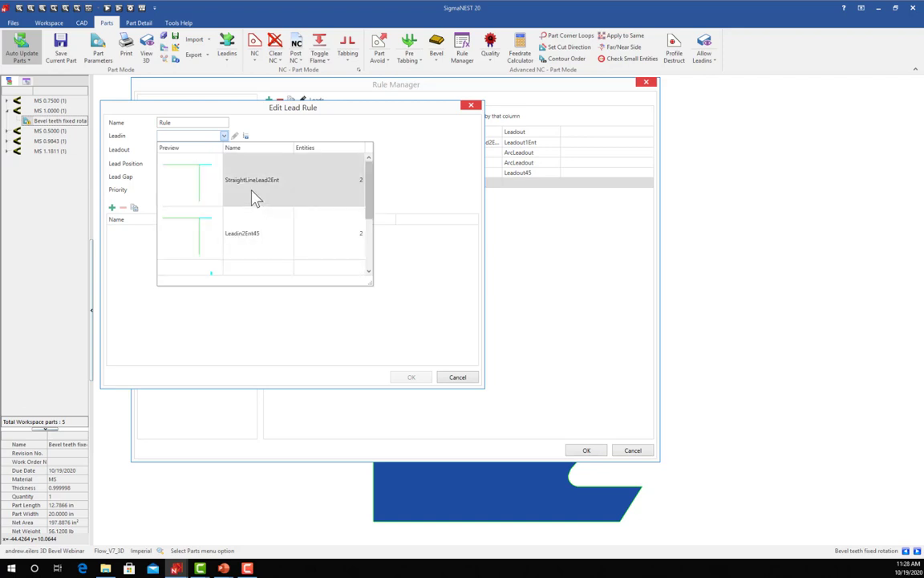
left_click(253, 198)
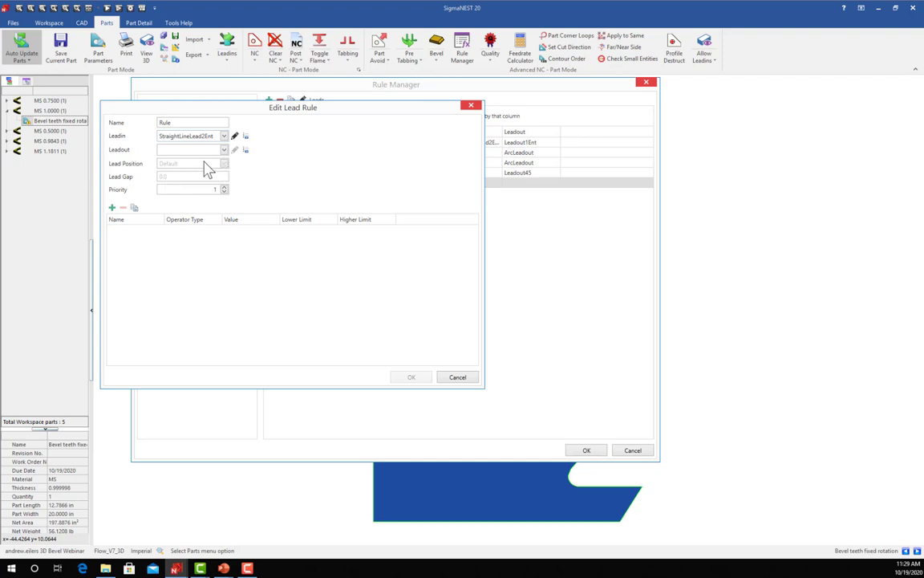
left_click(113, 208)
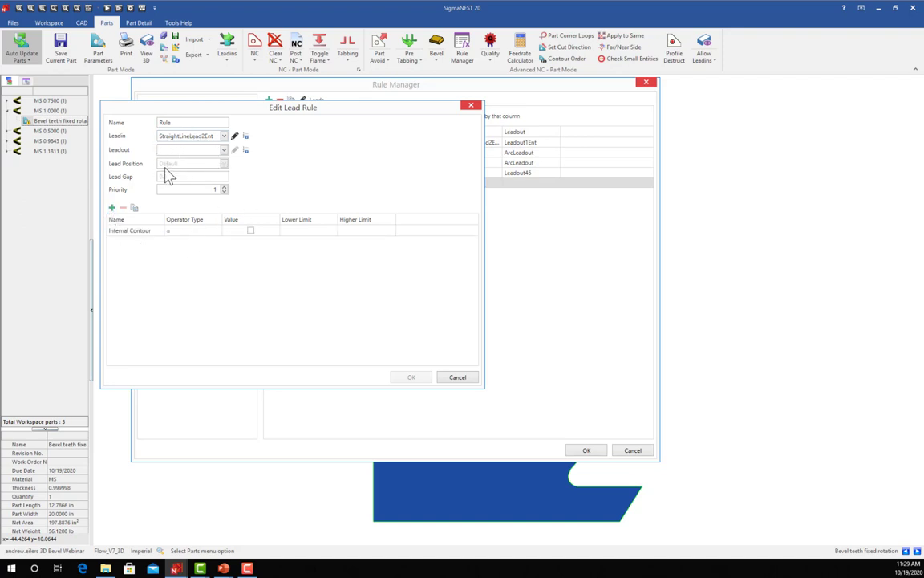
Change the first condition to Material with value MS
left_click(142, 236)
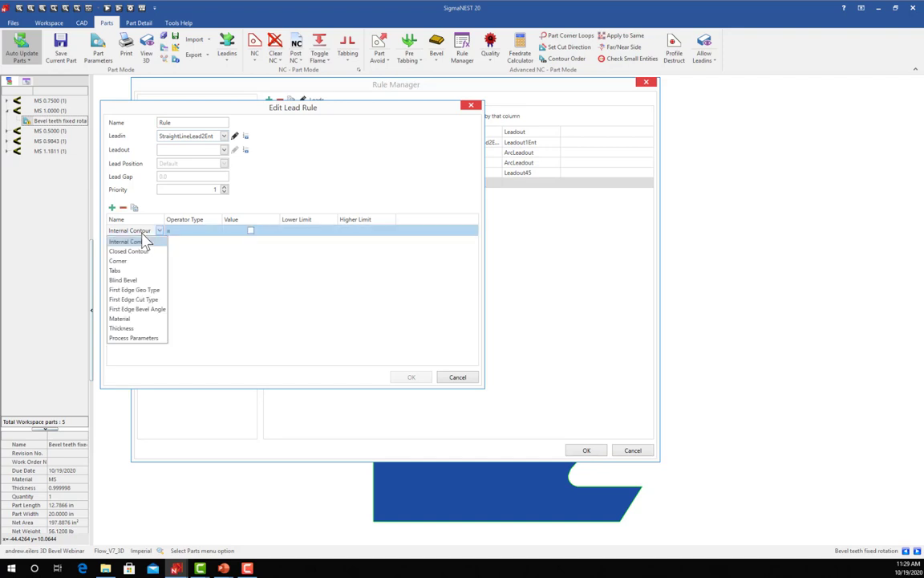
left_click(125, 320)
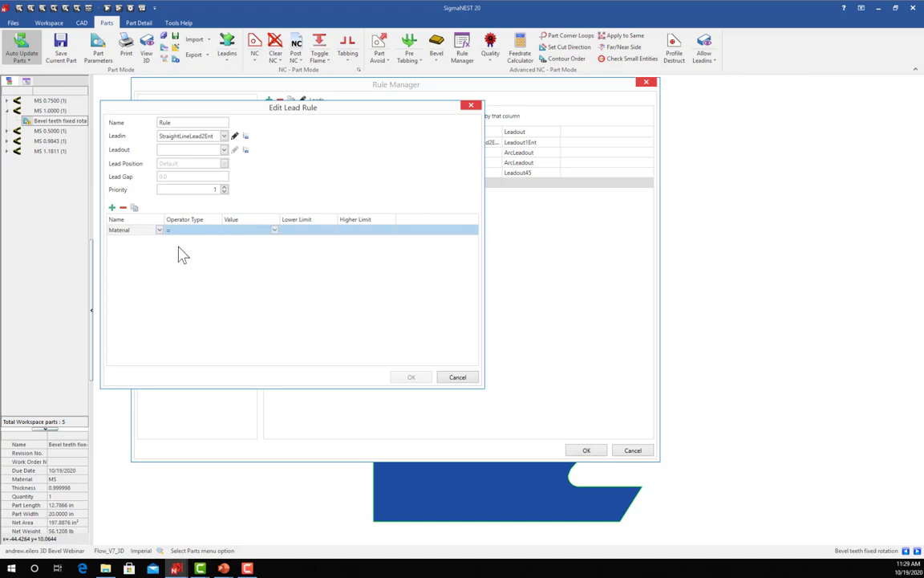
left_click(275, 231)
left_click(228, 288)
left_click(325, 297)
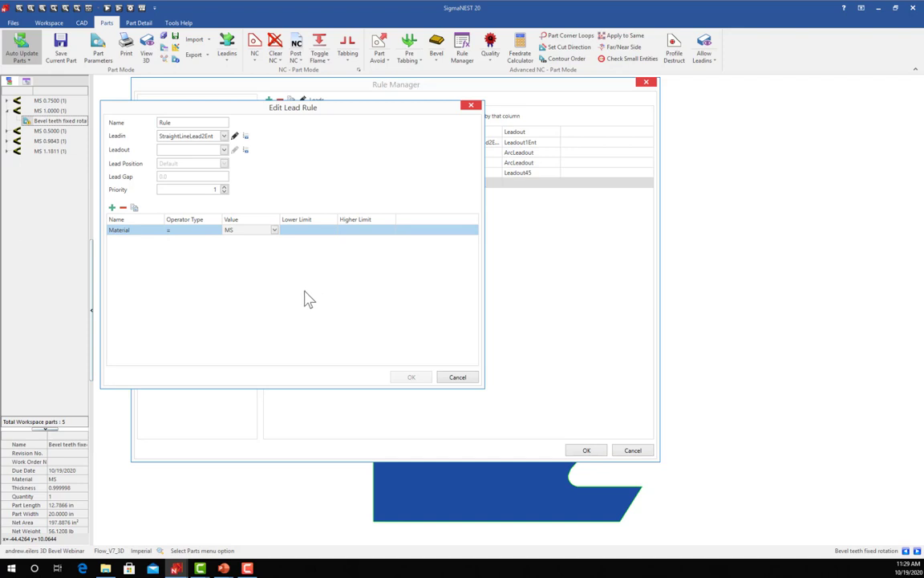
Add a Process Parameters condition row, then a third condition row
left_click(113, 207)
left_click(142, 242)
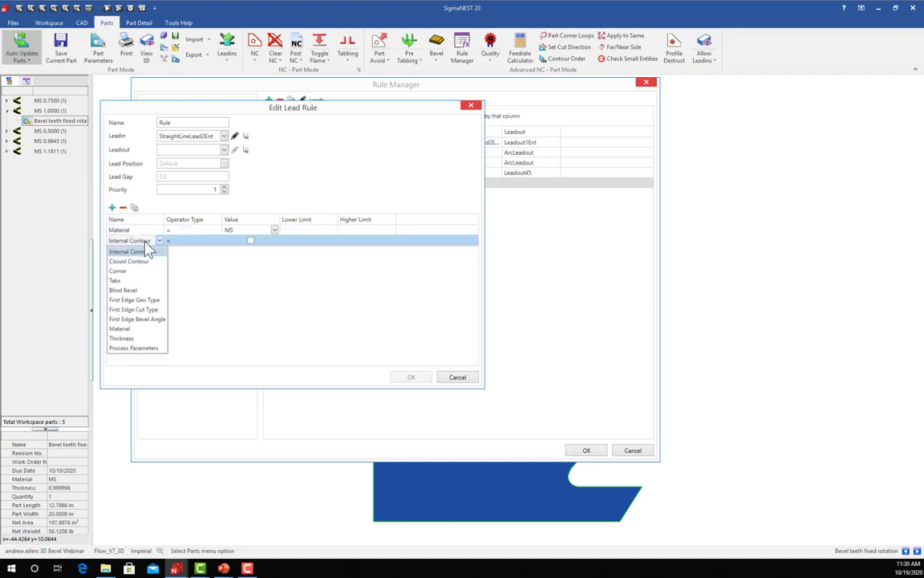
left_click(127, 349)
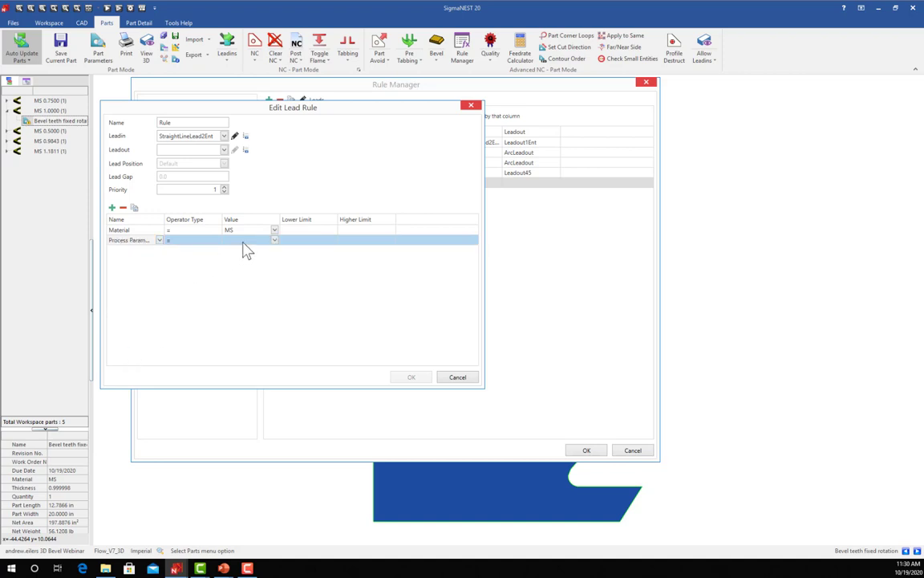
left_click(248, 241)
left_click(189, 286)
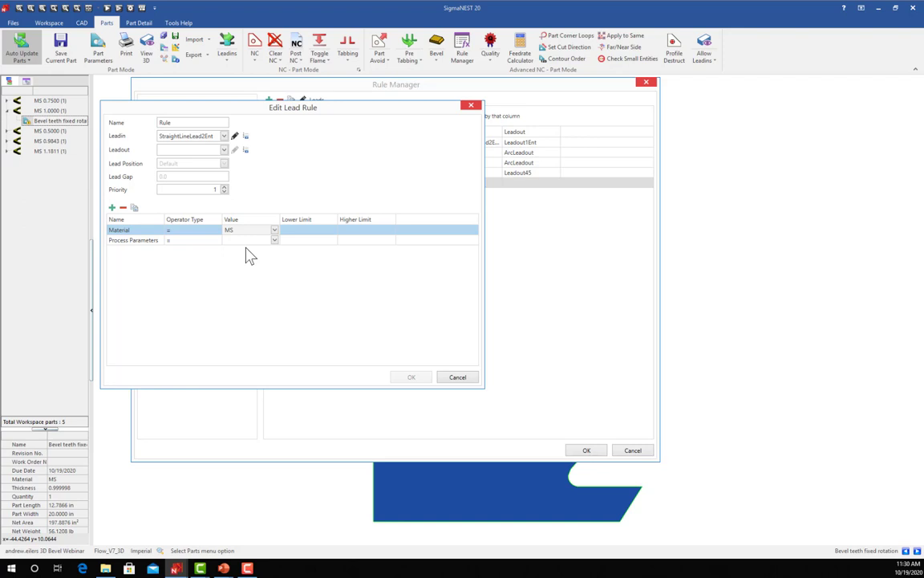
left_click(112, 208)
left_click(133, 250)
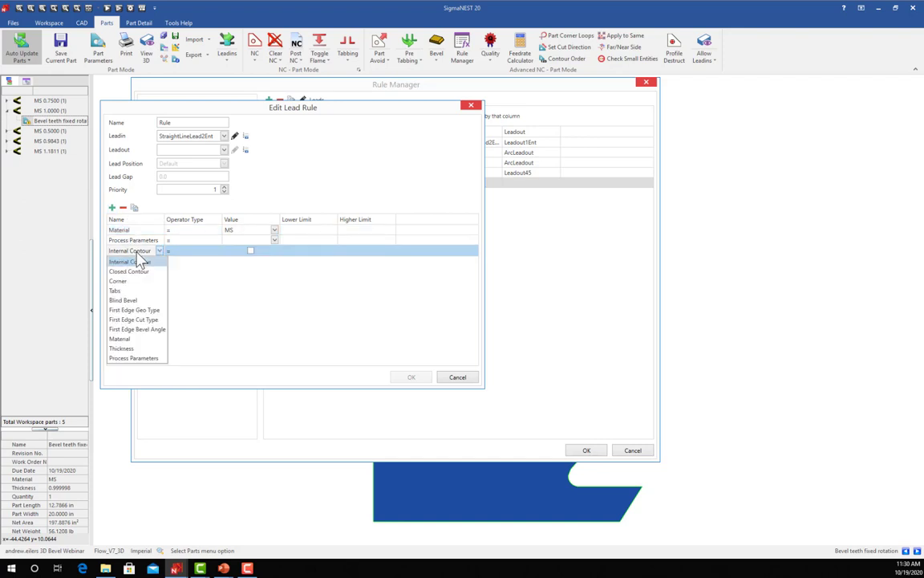
Set the third condition to First Edge Geo Type = Arc
left_click(143, 311)
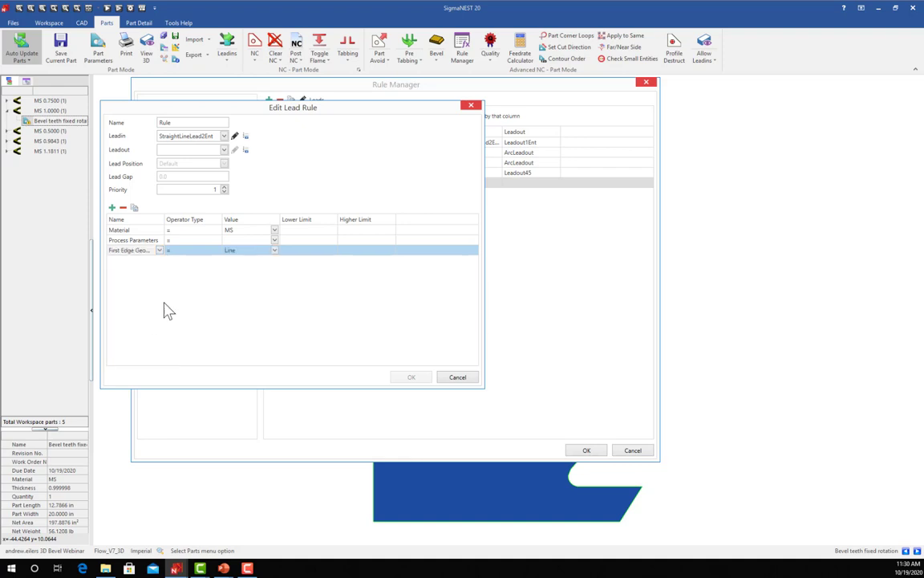
left_click(257, 251)
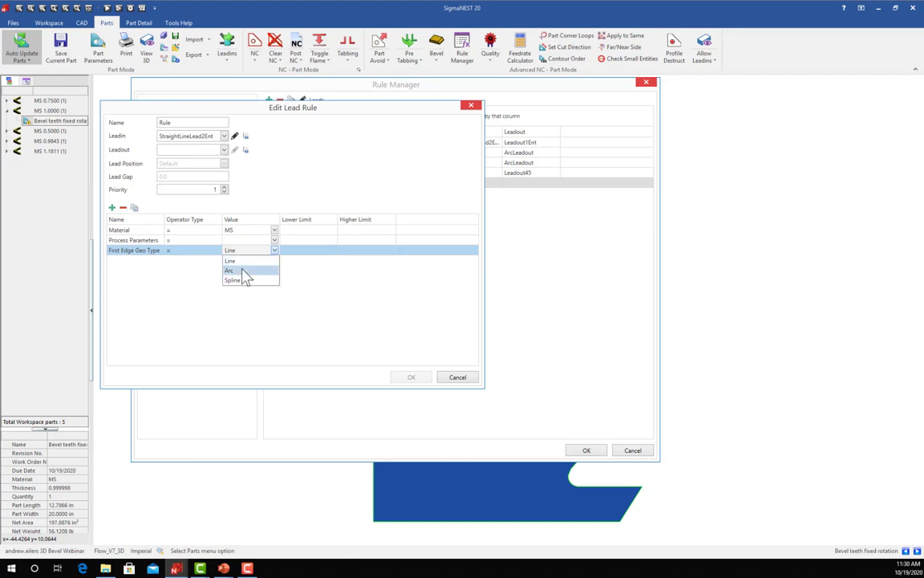
left_click(194, 291)
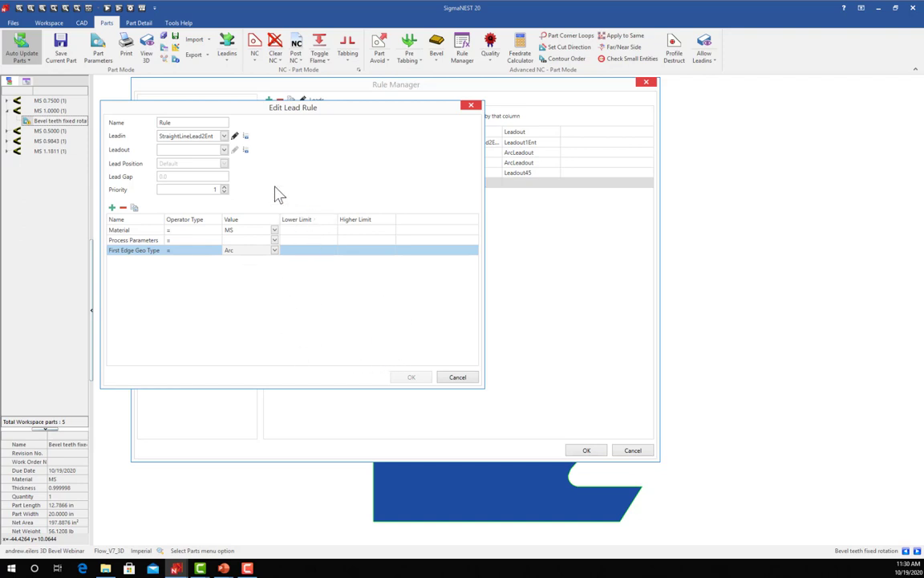
Choose Leadout45 as the rule's lead-out and save the lead rule
left_click(224, 150)
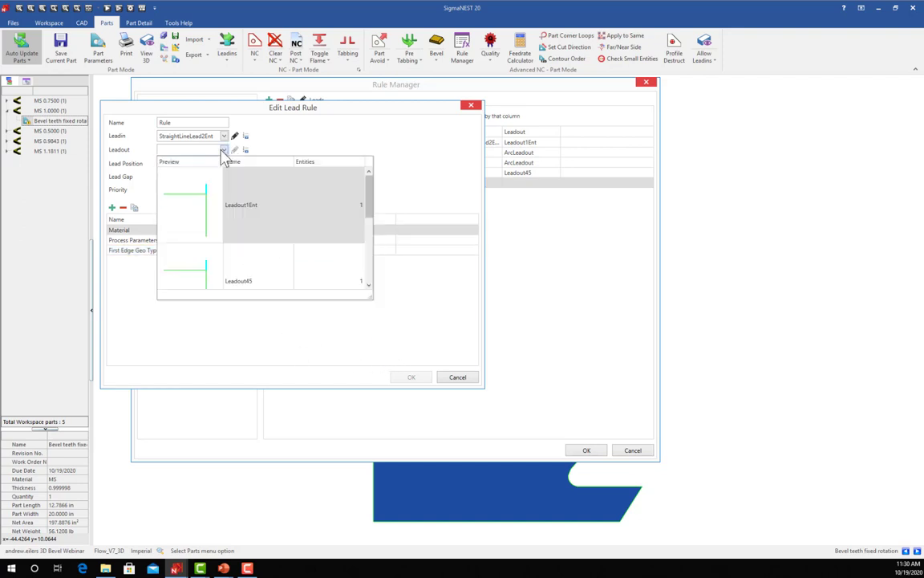
left_click(236, 258)
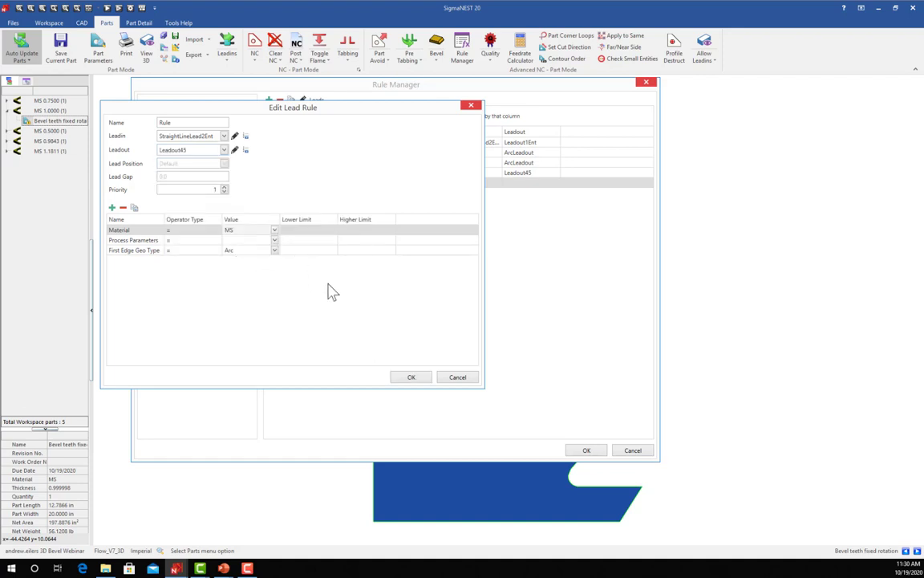
left_click(418, 380)
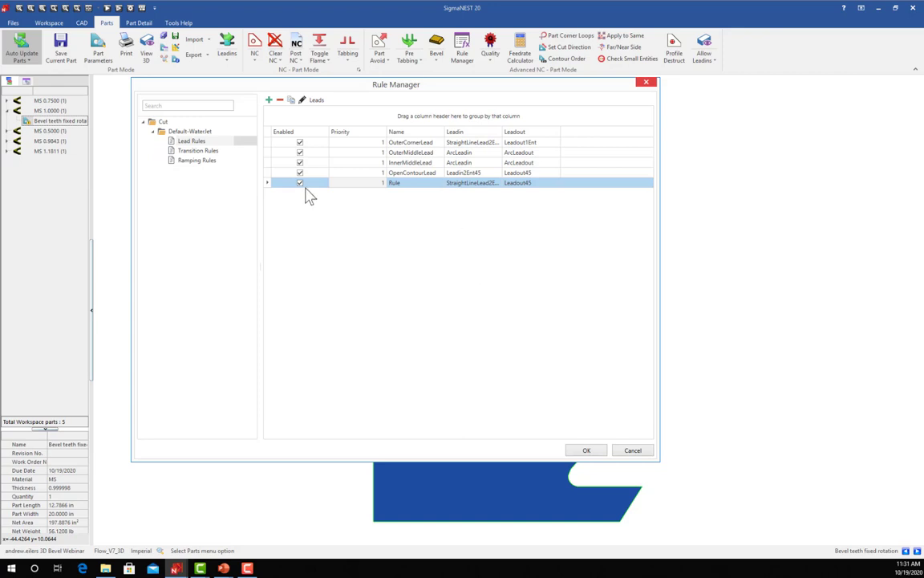
Switch Rule Manager to Transition Rules, listing All and V to V
left_click(201, 151)
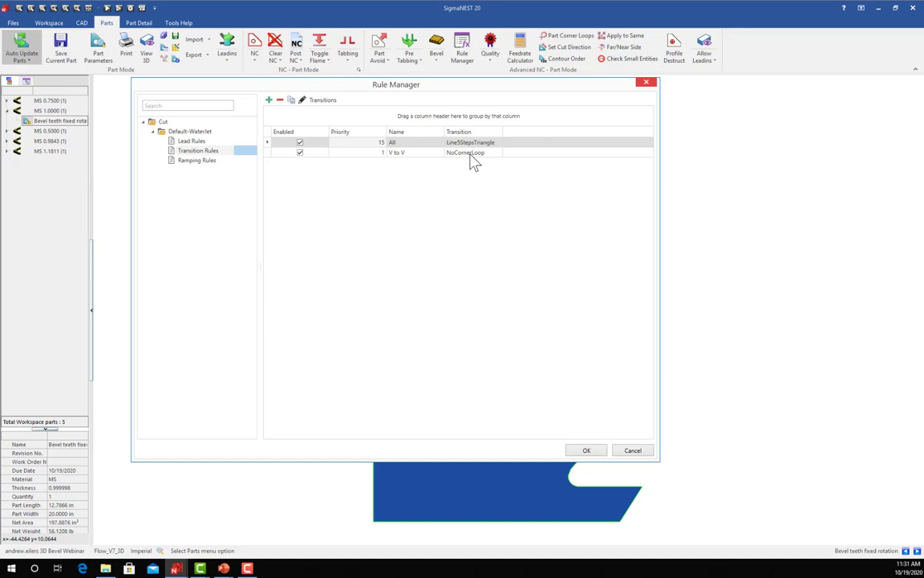
Open the All transition rule (Line5StepsTriangle, priority 15) for editing over the Rule Manager
left_click(189, 141)
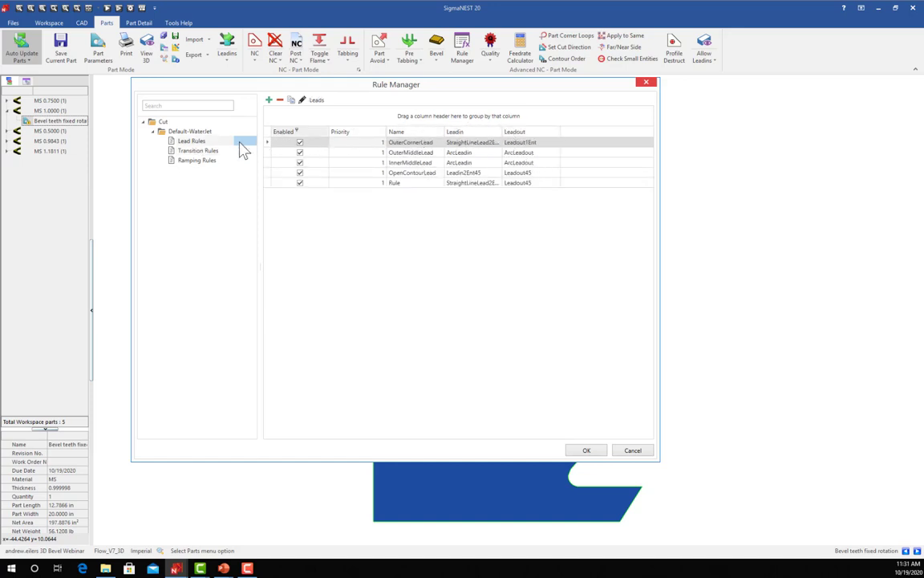
left_click(202, 151)
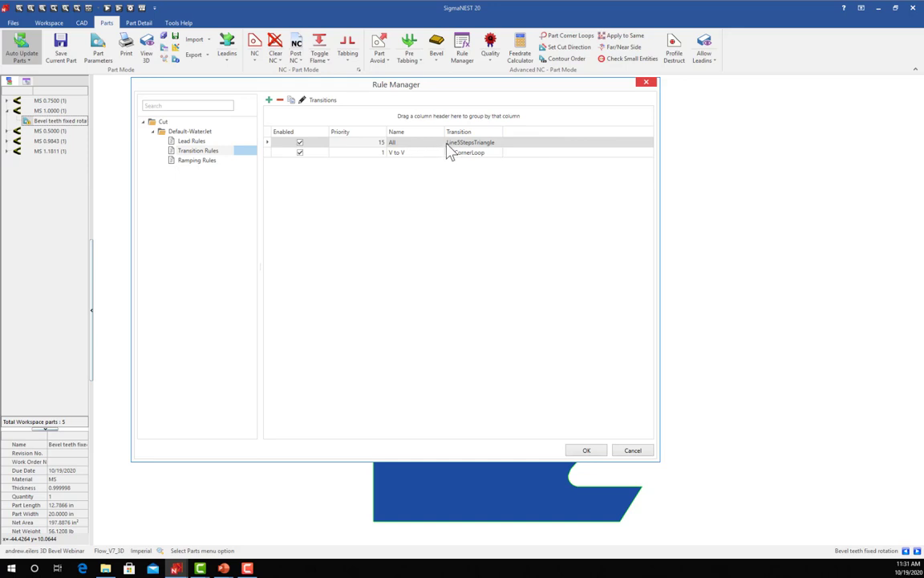
left_click(302, 101)
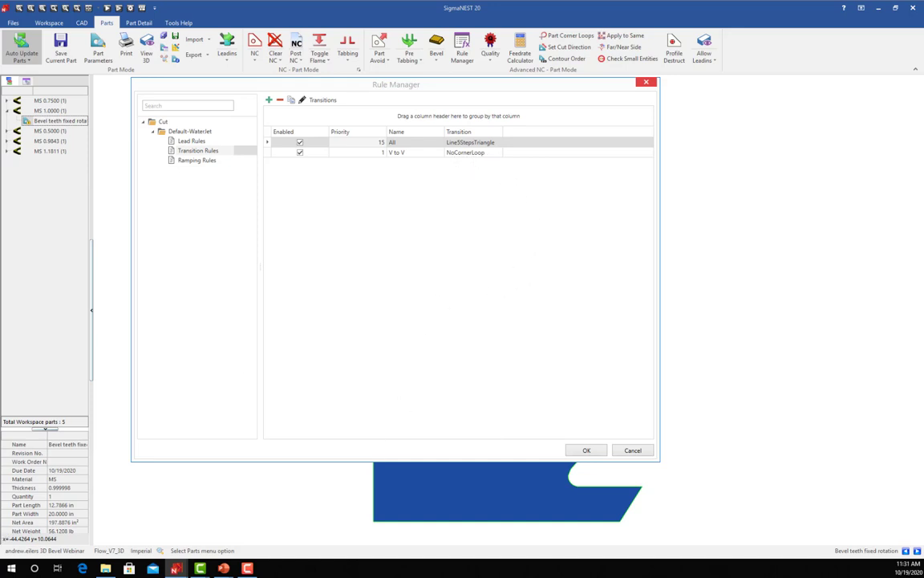
left_click_drag(566, 197, 339, 98)
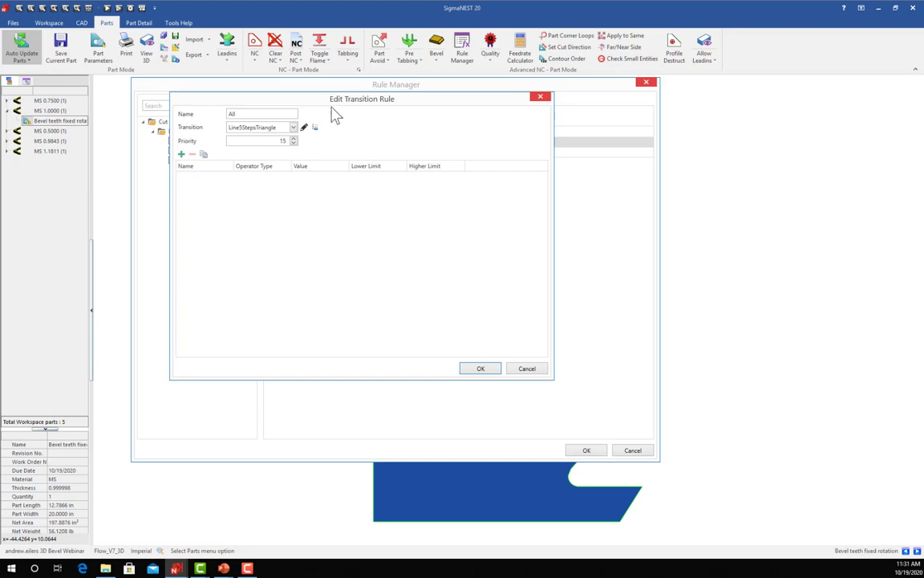
Add an Included Angle condition to the All rule, keeping Line5StepsTriangle, and select its lower limit
left_click(182, 155)
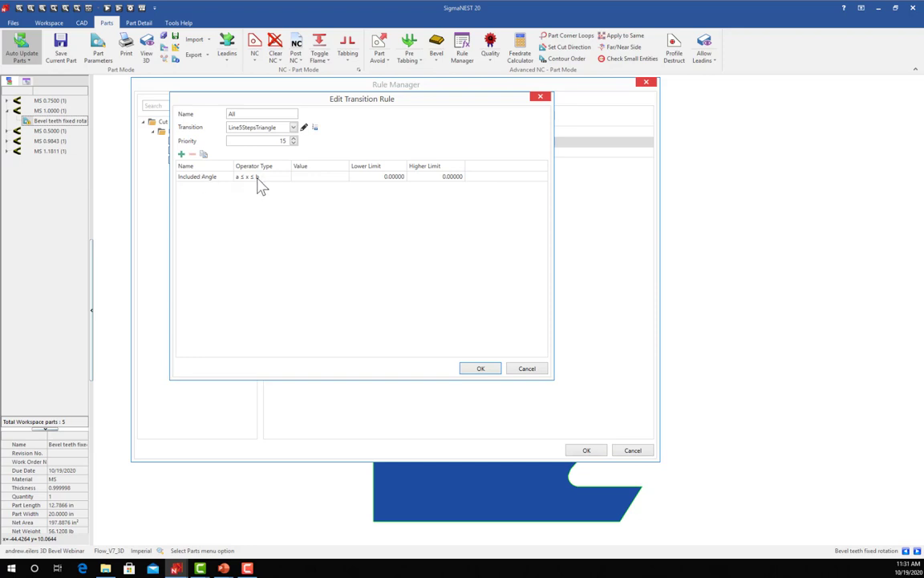
left_click(294, 129)
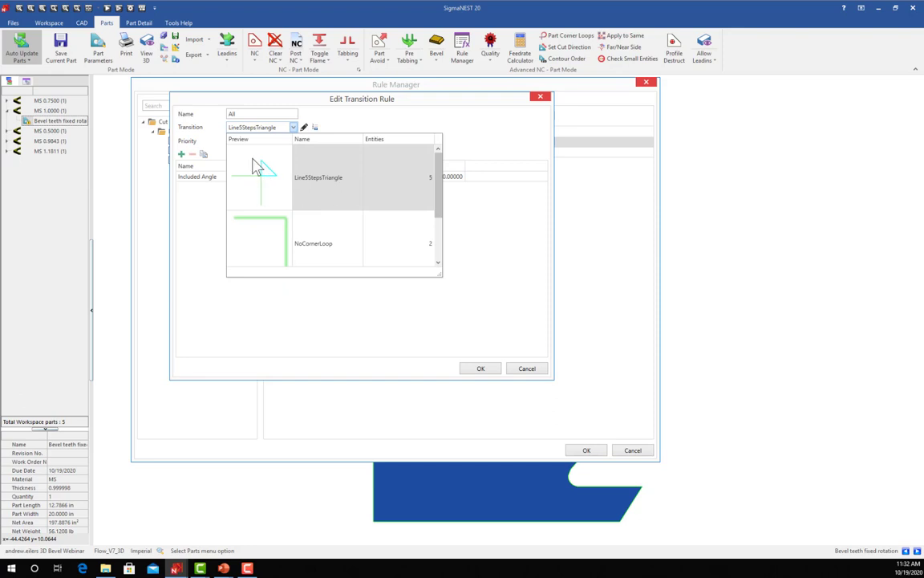
scroll(321, 214, "down", 1)
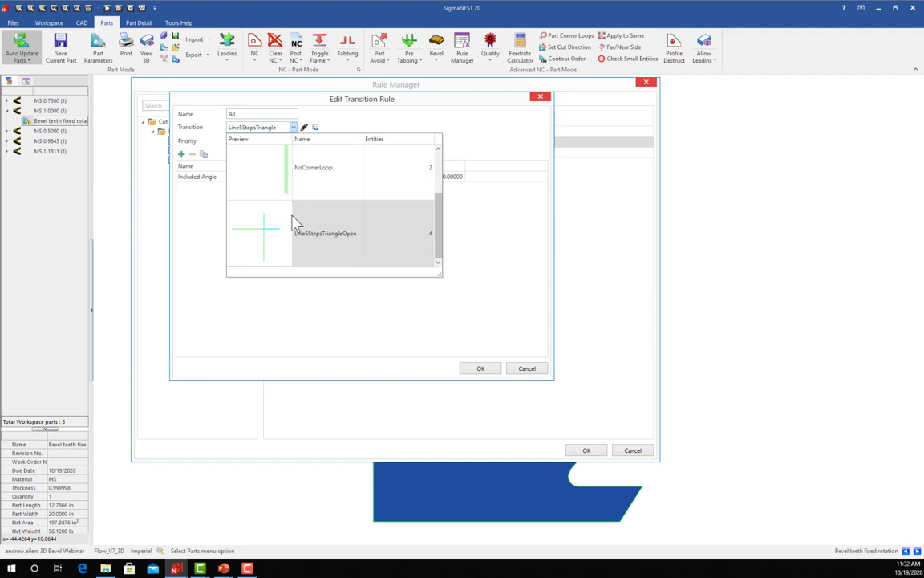
left_click(289, 308)
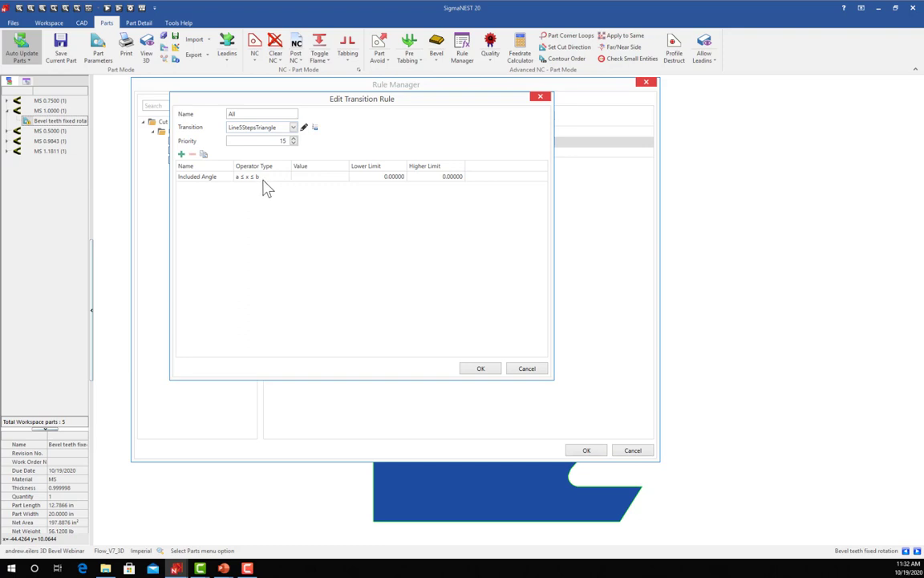
left_click(395, 176)
Inspect the higher limit and a second row's criteria list, then cancel the All rule edits
left_click(427, 177)
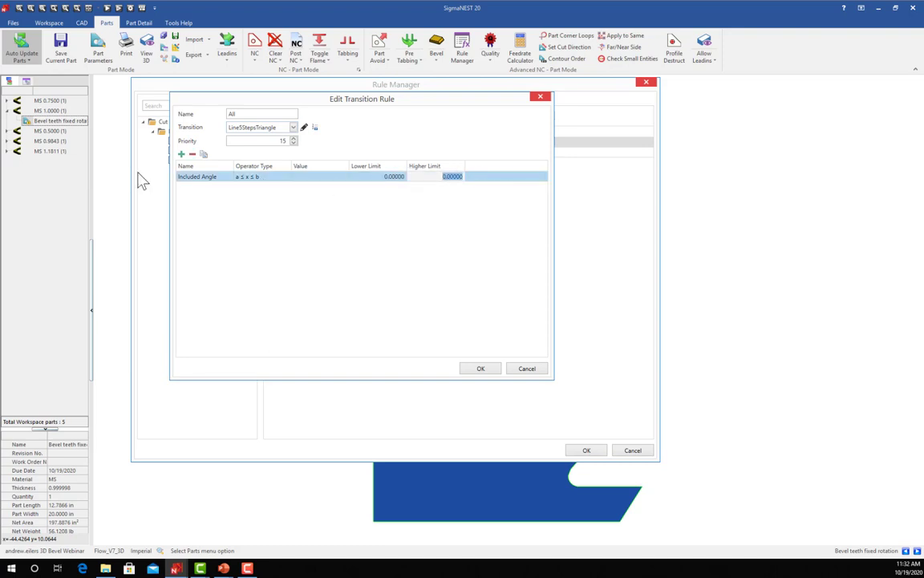
left_click(181, 154)
left_click(228, 186)
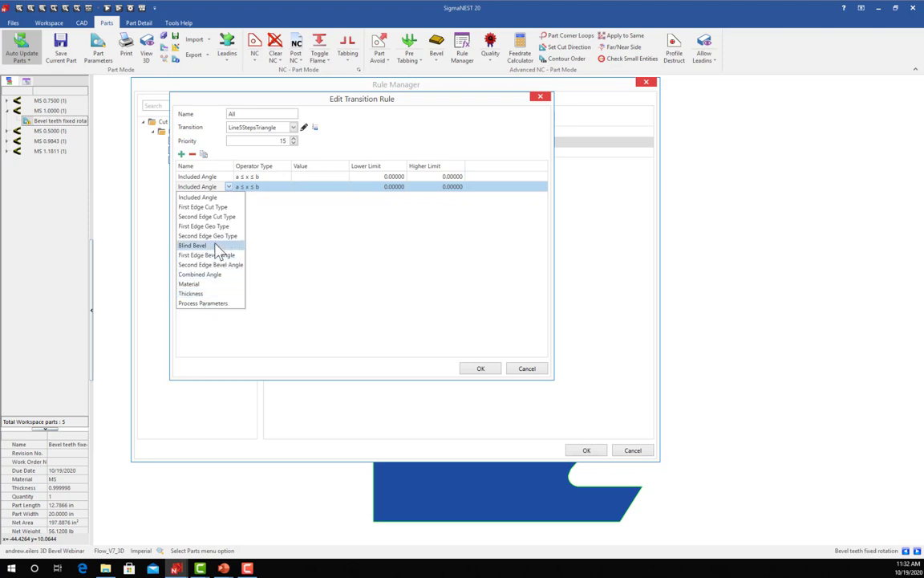
left_click(291, 249)
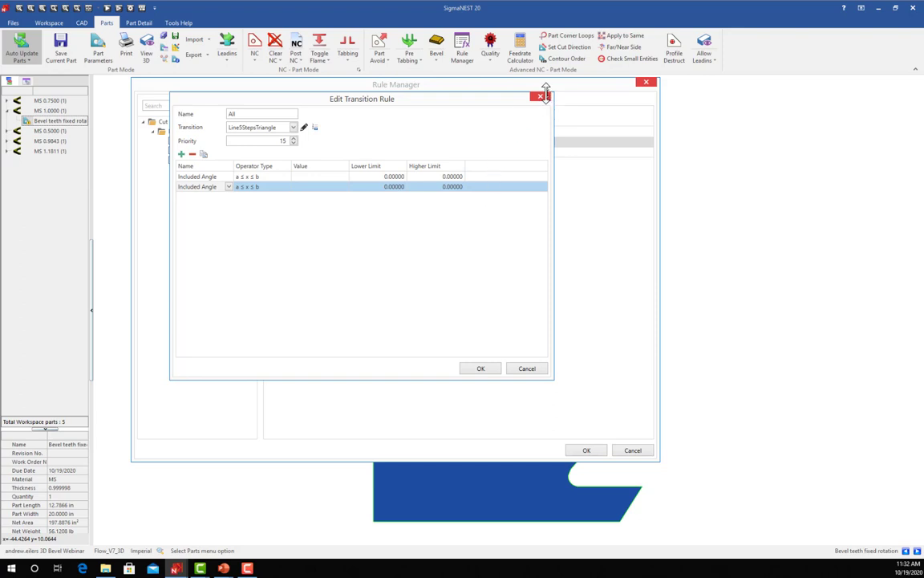
left_click(527, 368)
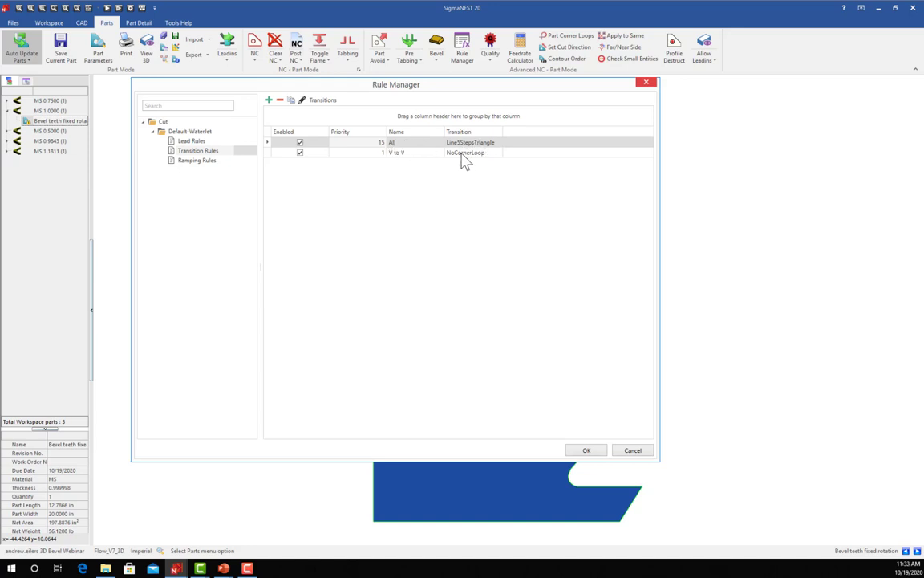
Create a blank ramping, Ramping_1, under Ramping Rules and open it for editing
left_click(196, 160)
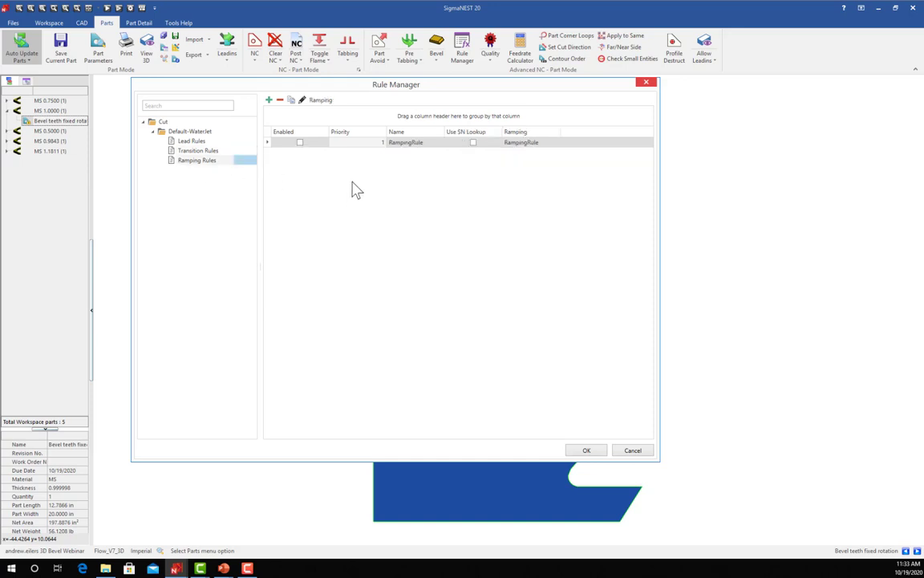
left_click(321, 101)
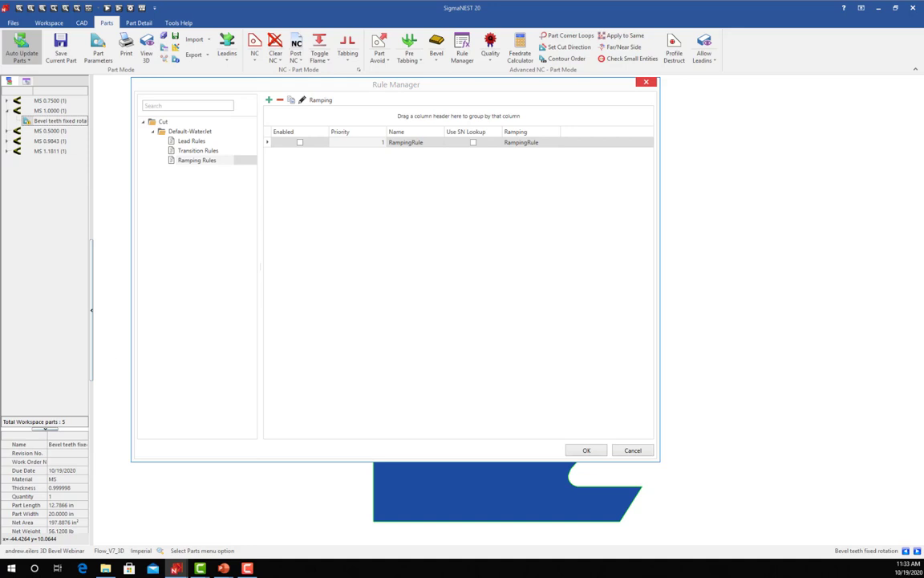
left_click(269, 99)
left_click_drag(458, 154, 382, 152)
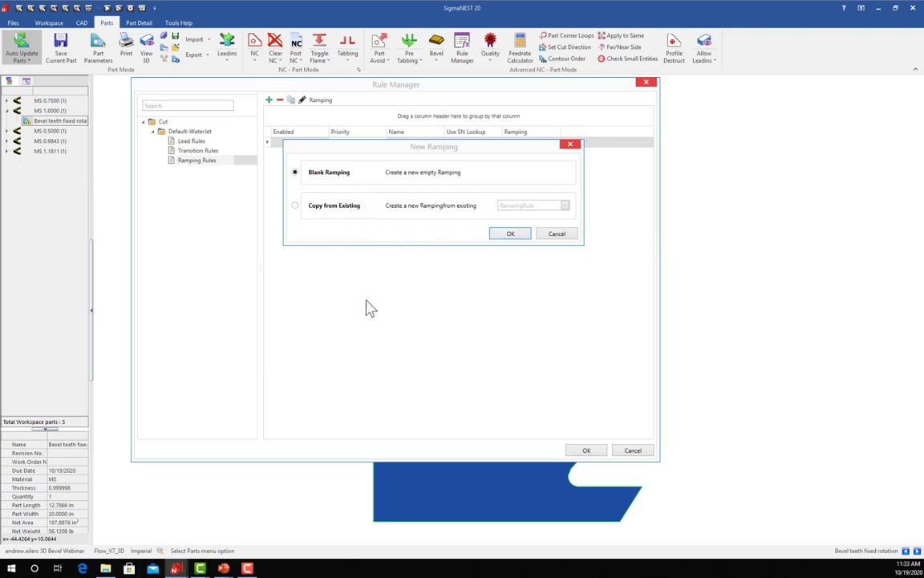
key("Return")
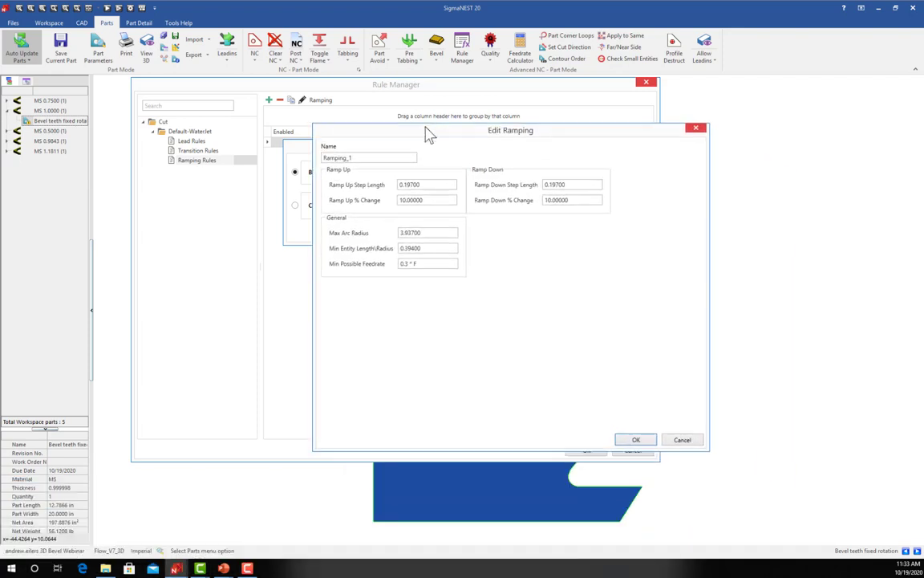
left_click(386, 181)
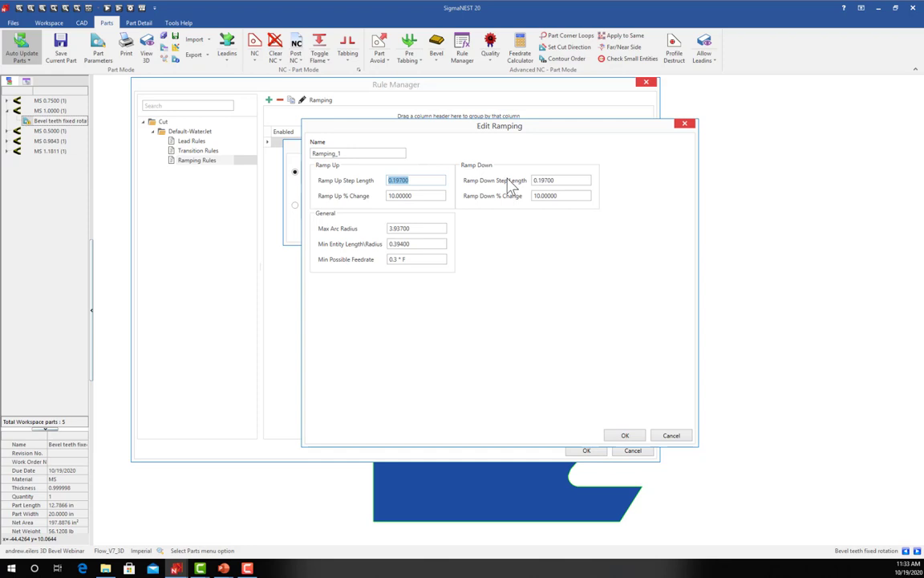
left_click(417, 196)
left_click(570, 181)
left_click_drag(570, 181, 507, 188)
left_click_drag(420, 196, 368, 203)
left_click_drag(427, 181, 380, 182)
left_click_drag(421, 196, 363, 197)
left_click_drag(423, 230, 386, 230)
left_click(404, 244)
double_click(404, 244)
double_click(397, 259)
left_click(422, 260)
Accept the ramping settings, review the Lead, Transition and Ramping rule lists, then close Rule Manager
left_click(625, 436)
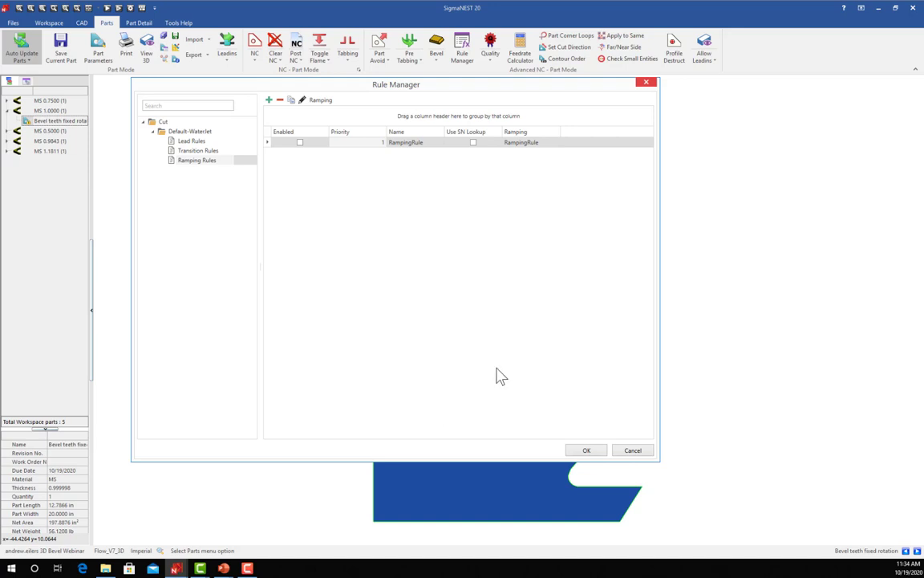
left_click(191, 143)
left_click(190, 152)
left_click(190, 161)
left_click(191, 141)
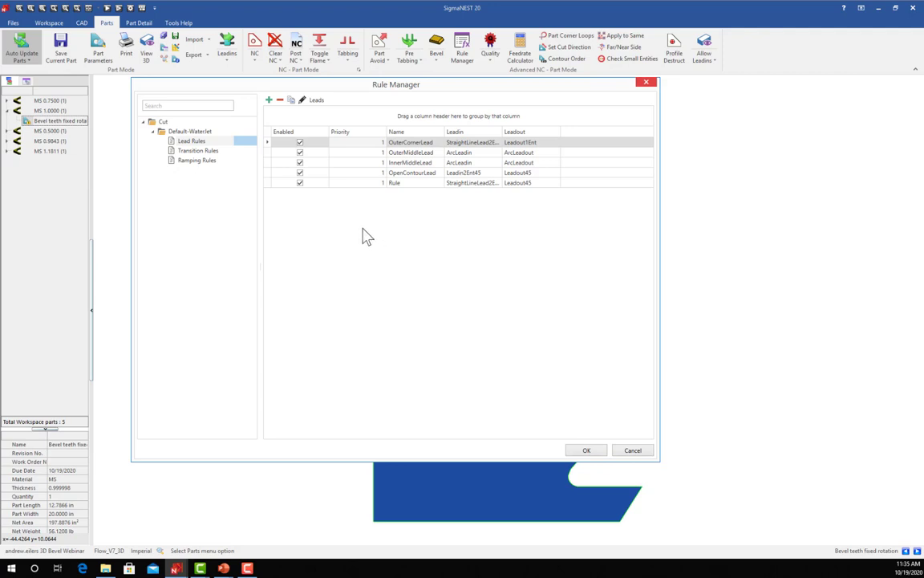
left_click(588, 451)
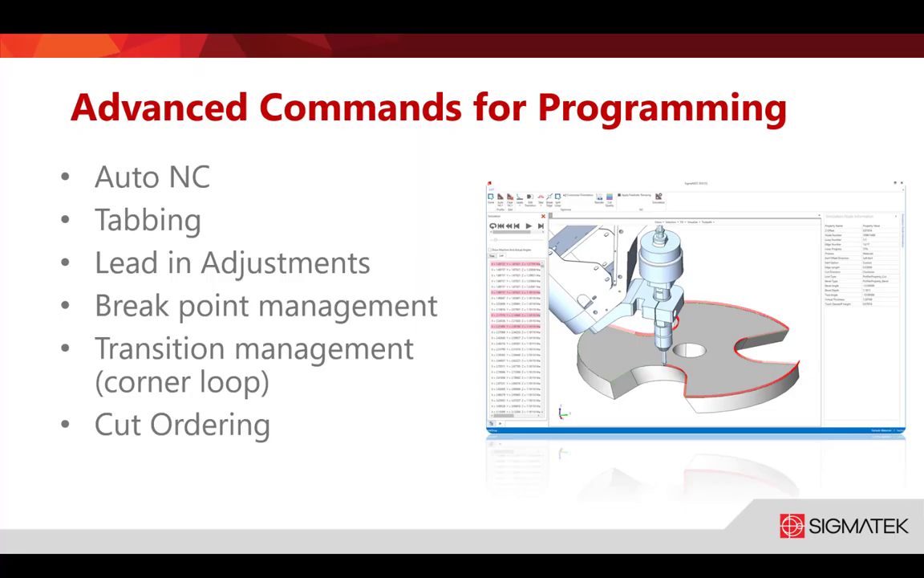
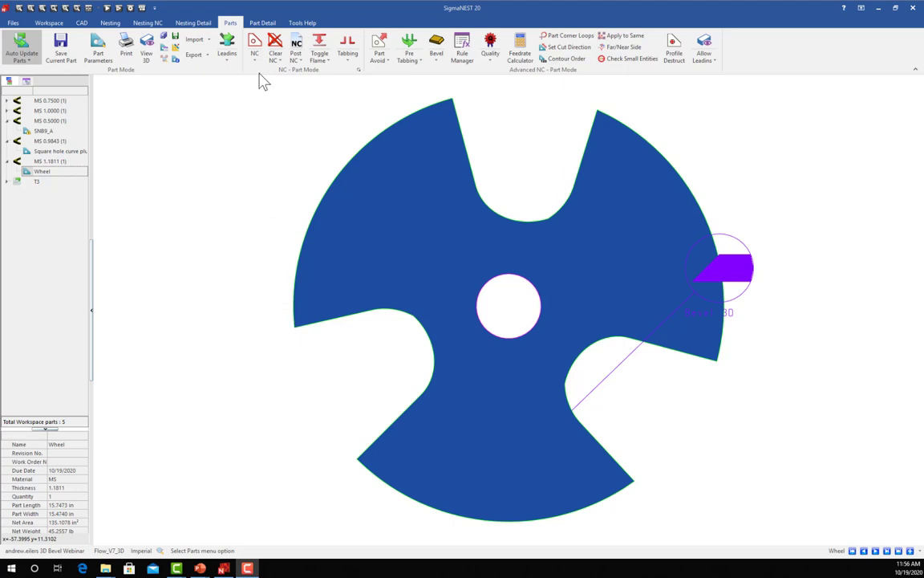
Run Auto NC on the Wheel with 3D Interactive checked so it opens as a 3D solid
left_click(256, 48)
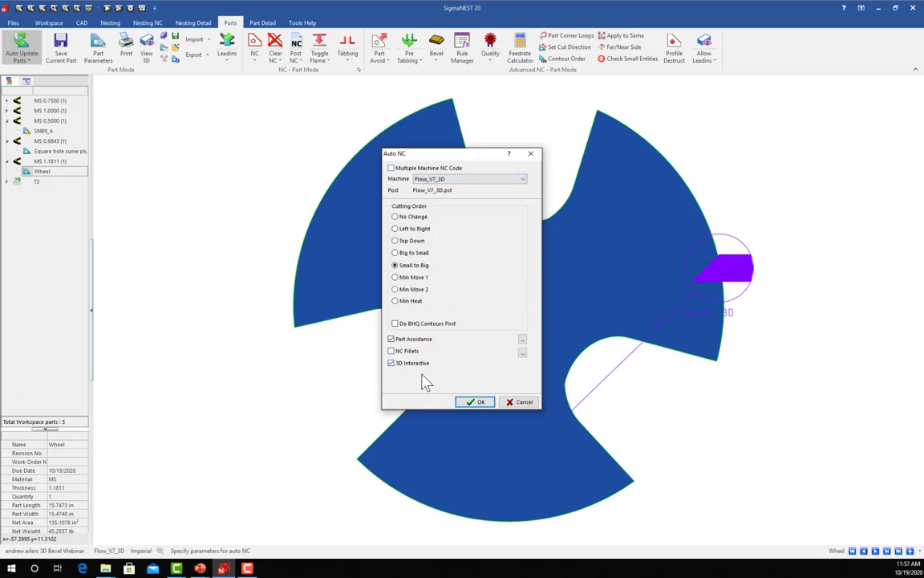
left_click(470, 406)
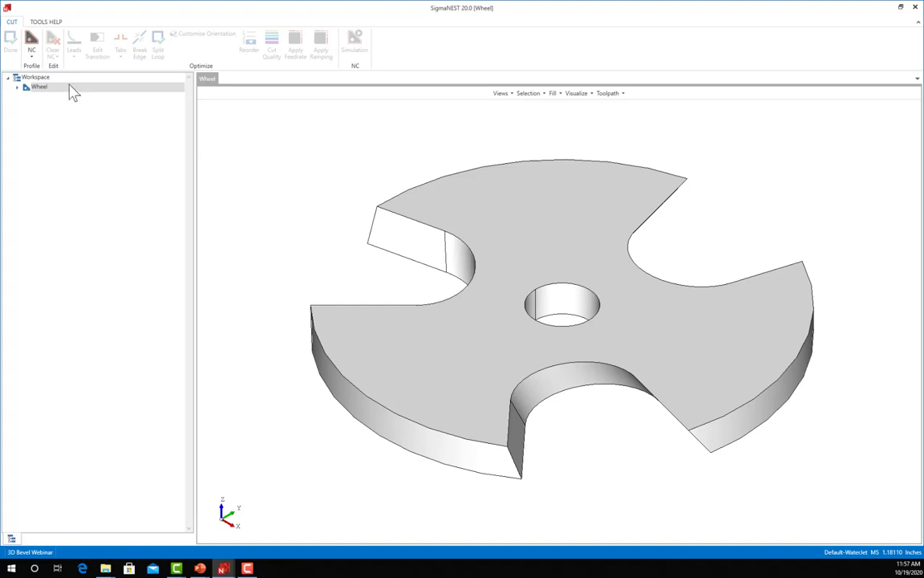
Open the 3D Auto NC dialog for the Wheel, showing sharp angle 120 and along-profile orientation
left_click(32, 56)
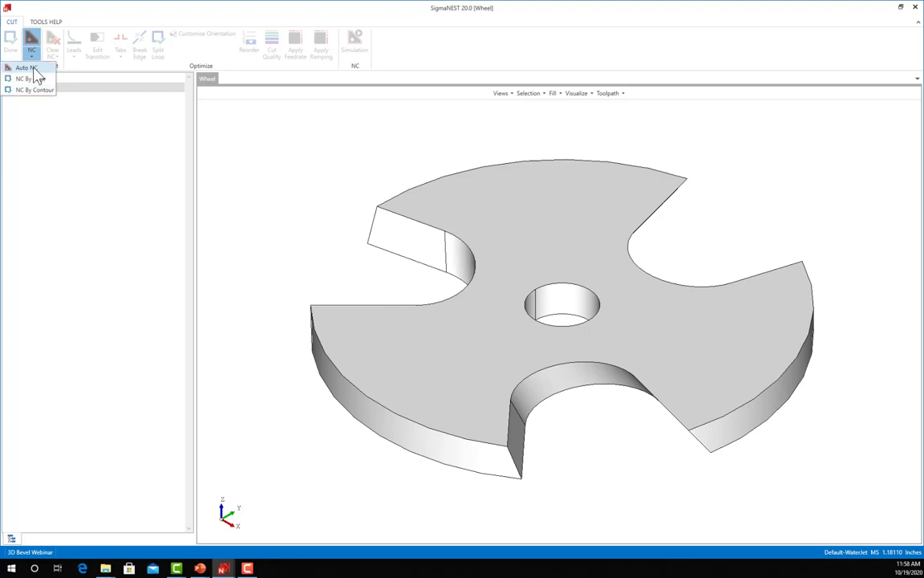
left_click(35, 69)
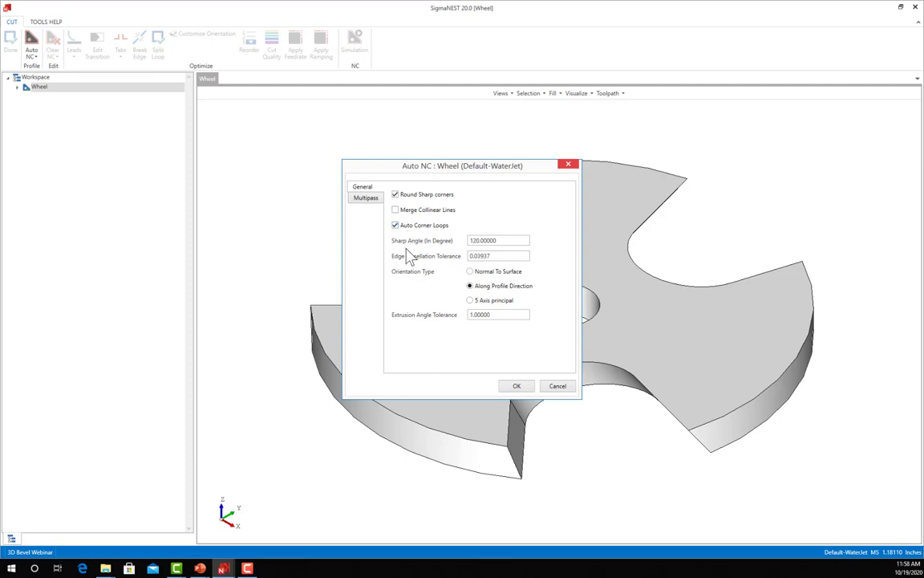
Generate the 3D waterjet toolpath using the Sharp Angle setting, adding corner loops on the Wheel
double_click(497, 240)
left_click(515, 387)
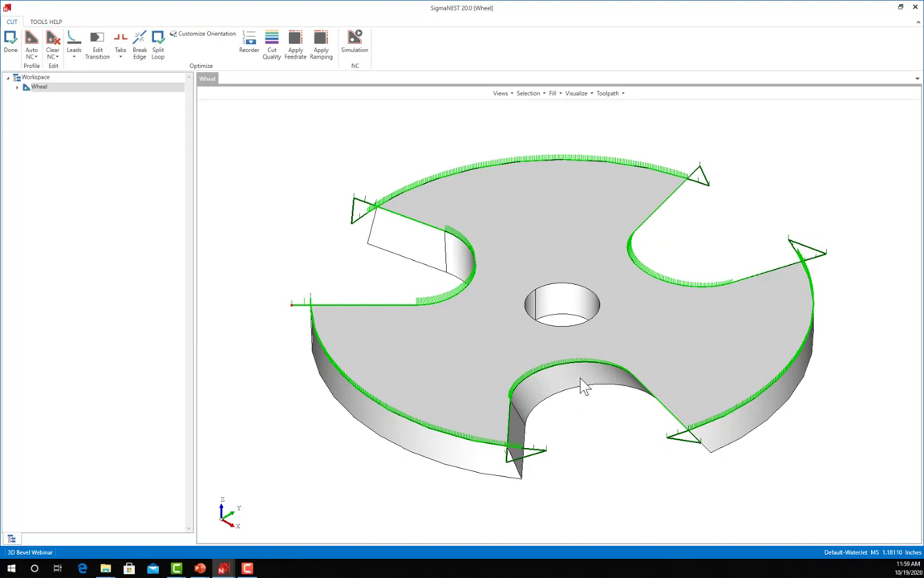
Orbit around the Wheel to check the corner lead loops, then bring up the Leads options
middle_click_drag(584, 383, 590, 410)
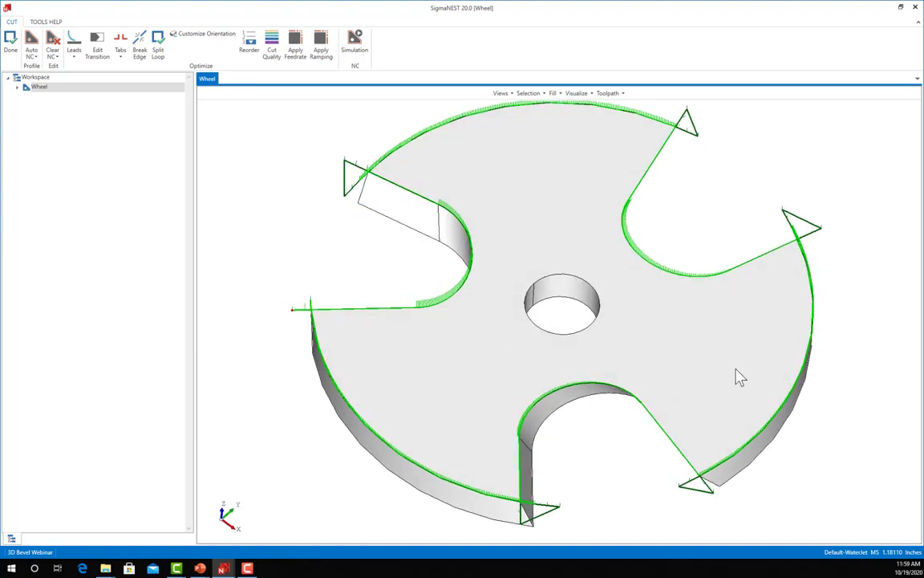
middle_click_drag(600, 400, 607, 364)
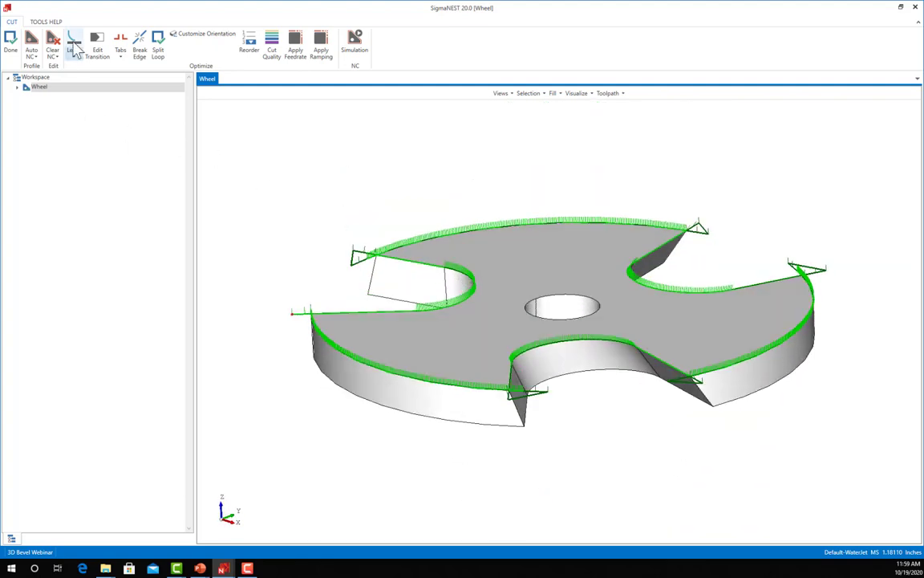
middle_click_drag(273, 295, 291, 303)
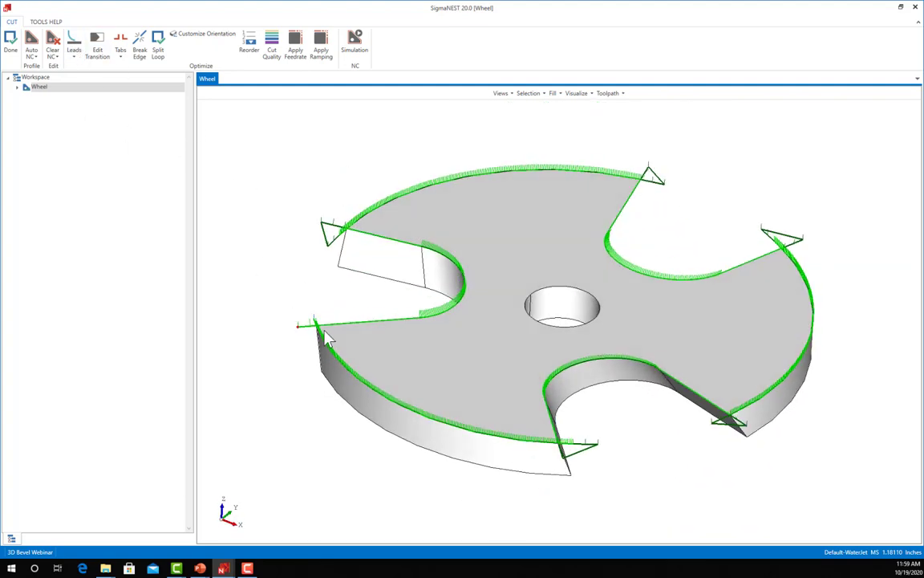
left_click(74, 58)
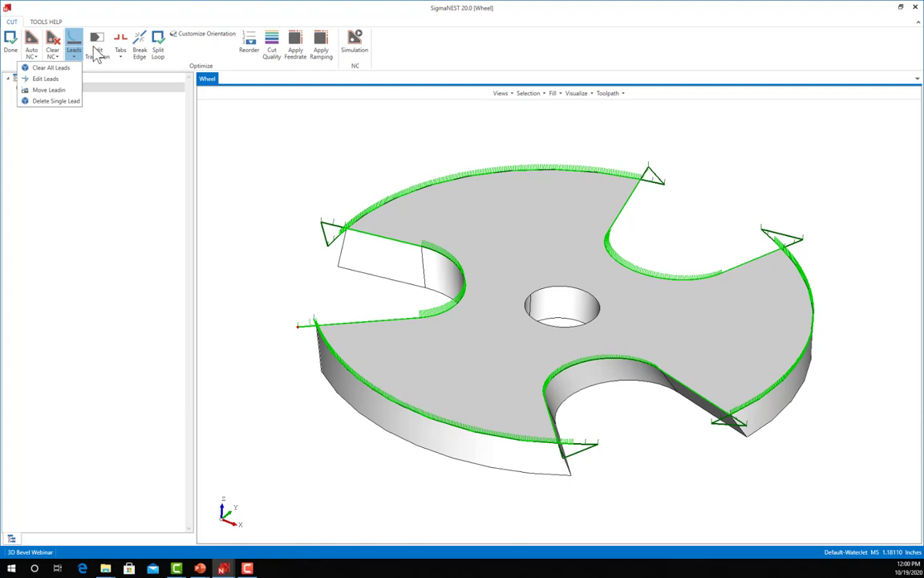
Change the bottom notch's corner transition to NoCornerLoop and regenerate the toolpath
left_click(97, 50)
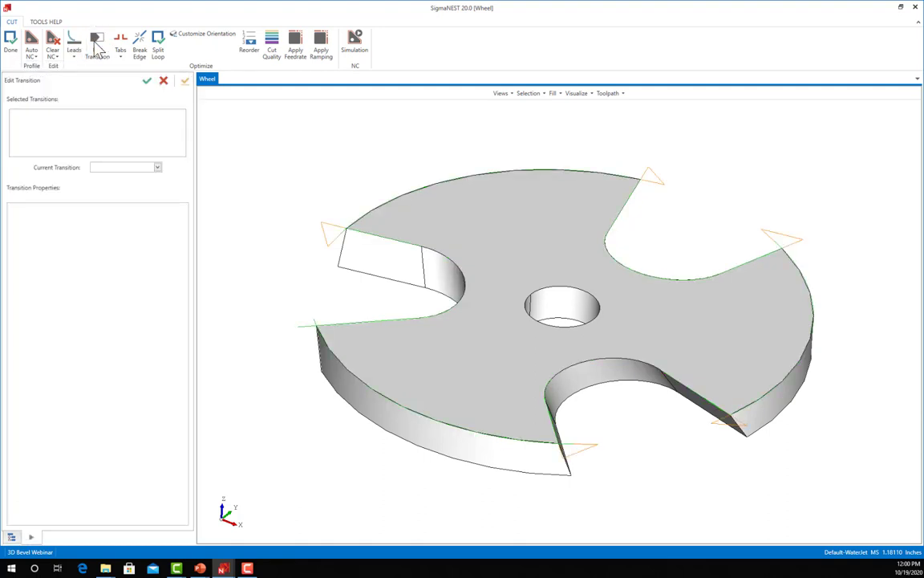
left_click(589, 451)
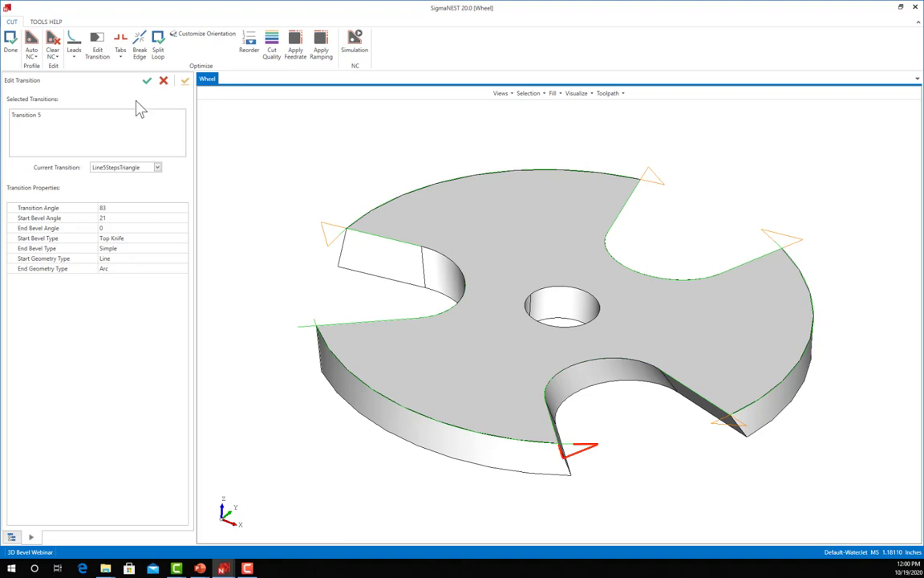
left_click(158, 168)
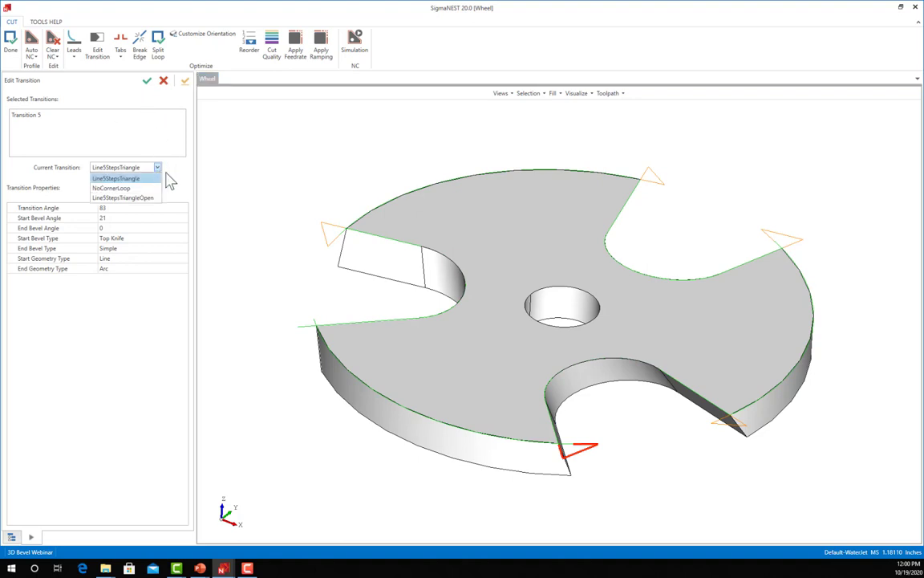
left_click(105, 188)
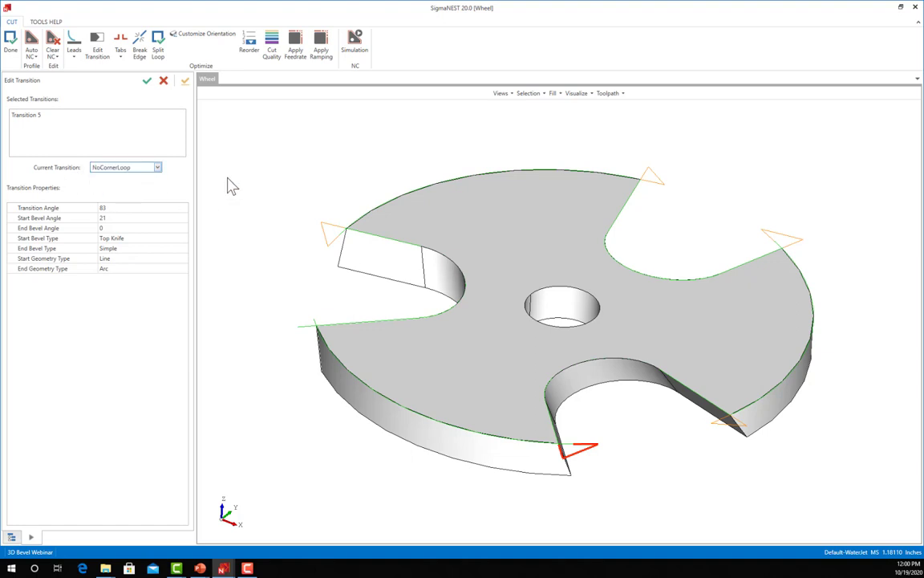
left_click(147, 82)
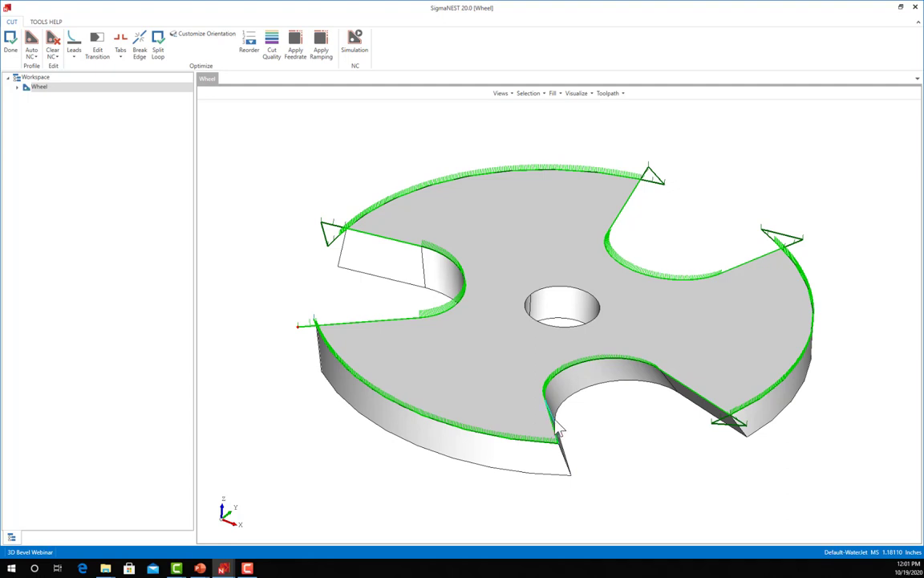
Zoom and orbit toward a top-down view to inspect the bevel toolpath around the notches
scroll(556, 431, "up", 4)
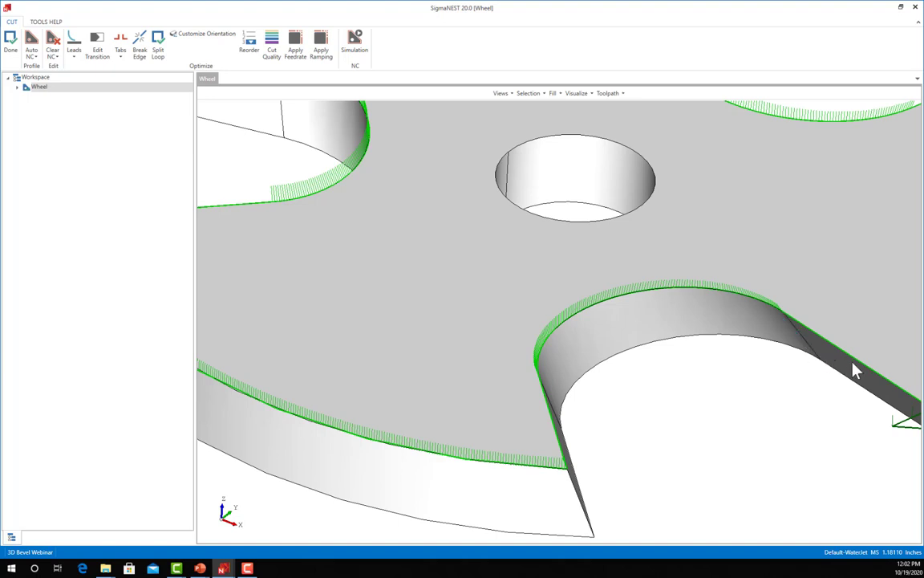
scroll(872, 377, "down", 3)
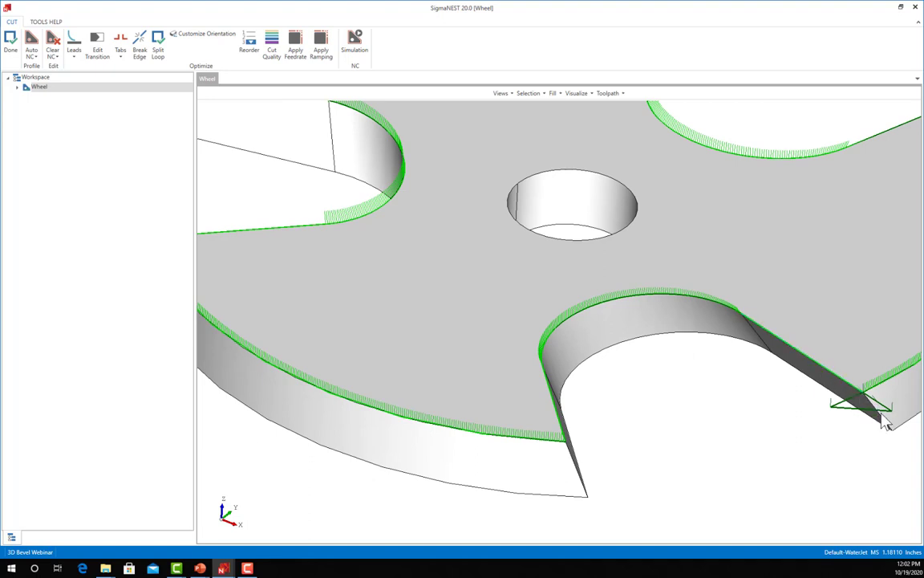
scroll(531, 303, "down", 2)
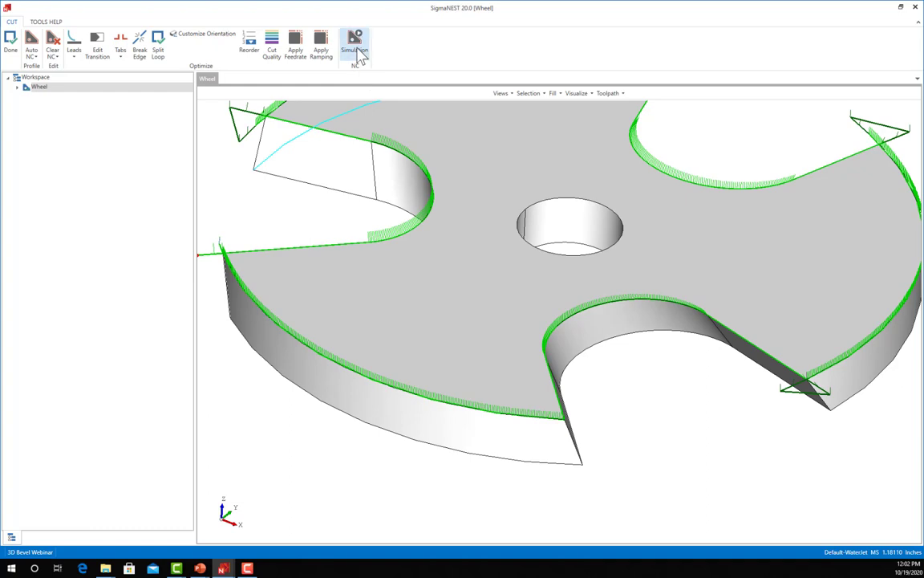
middle_click_drag(371, 90, 398, 192)
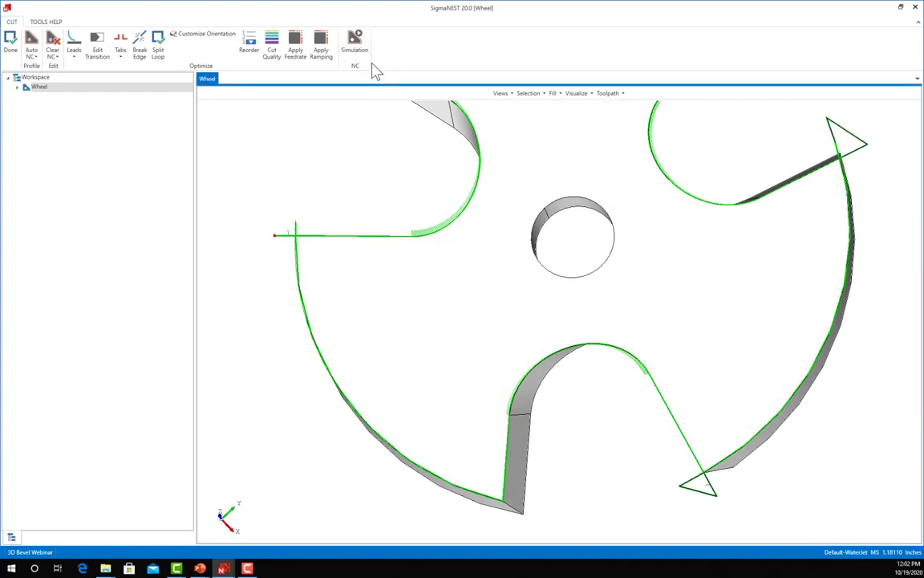
Play the machine simulation to node 1609/1609 at 100% progress, orbiting to watch the cutting head
left_click(355, 40)
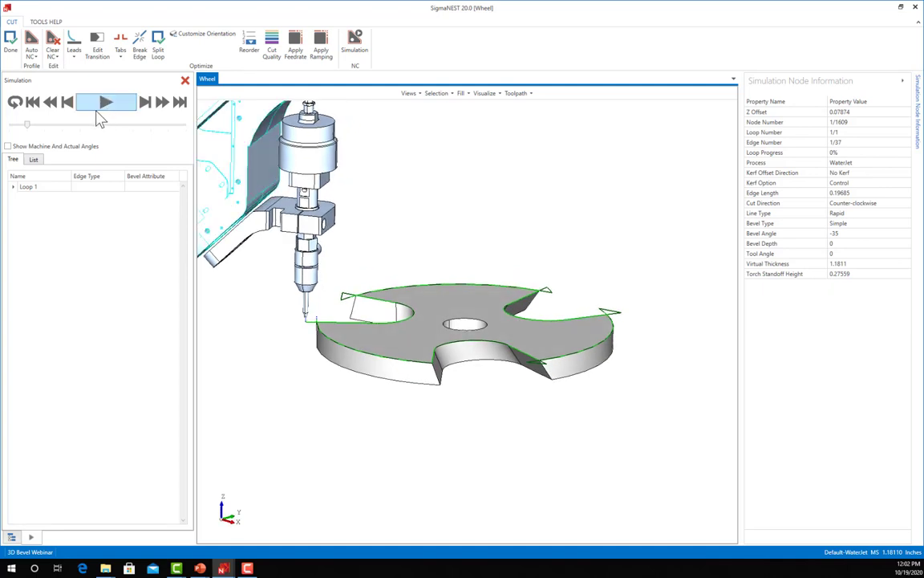
left_click(107, 109)
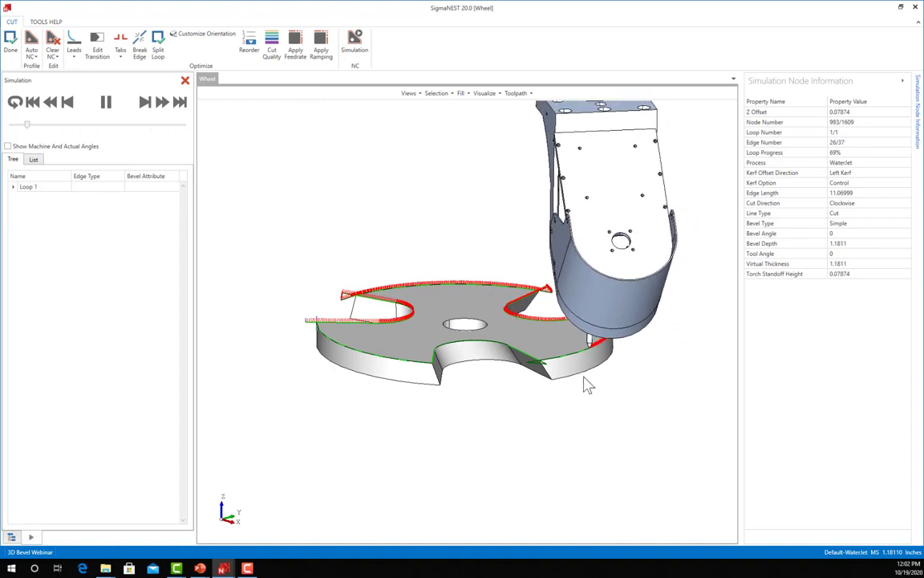
middle_click_drag(619, 396, 660, 398)
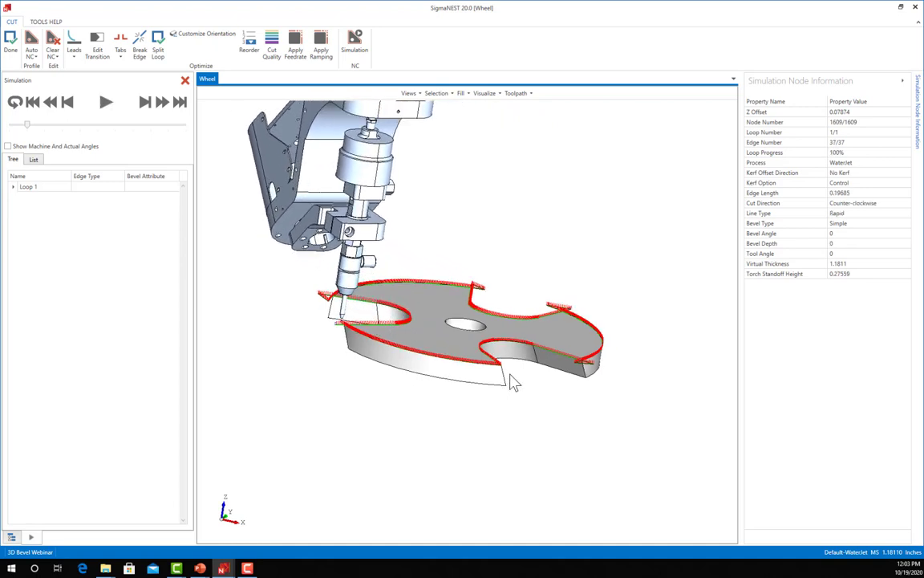
middle_click_drag(513, 383, 425, 361)
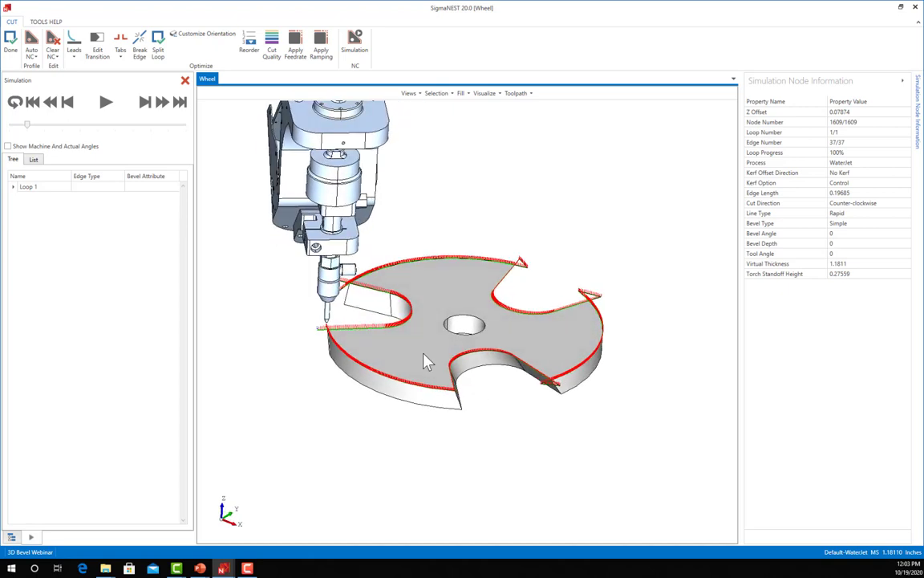
Close the 3D view with Done, then pan and zoom the 2D Wheel drawing
left_click(11, 43)
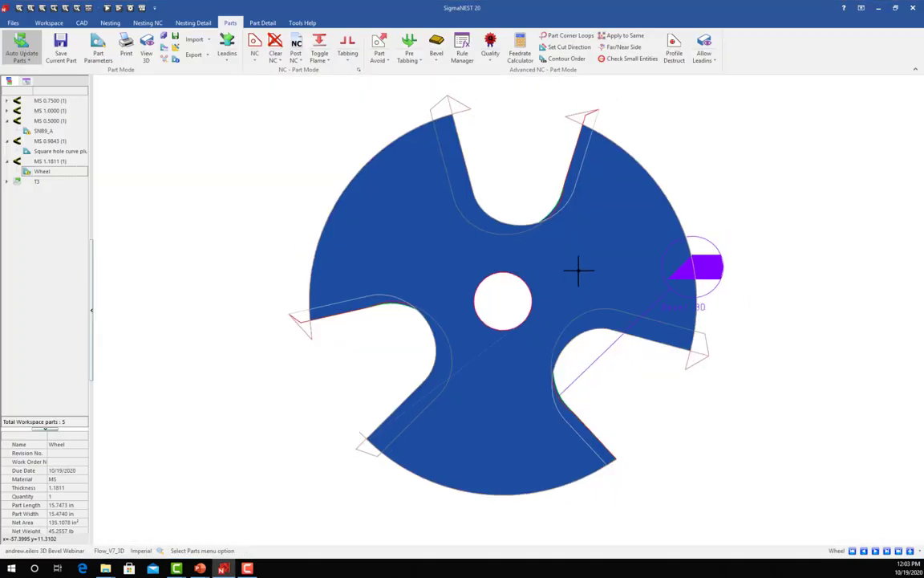
middle_click_drag(641, 231, 619, 204)
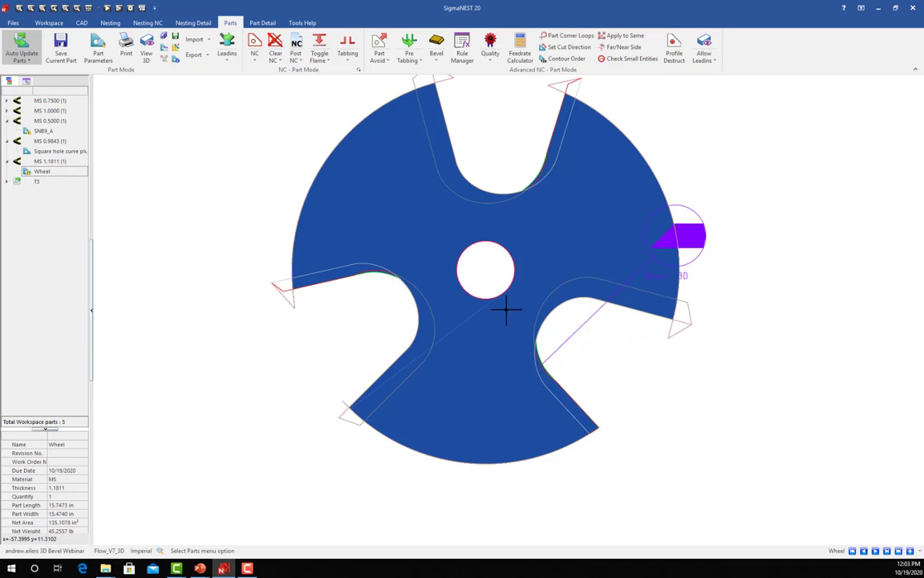
scroll(478, 264, "up", 3)
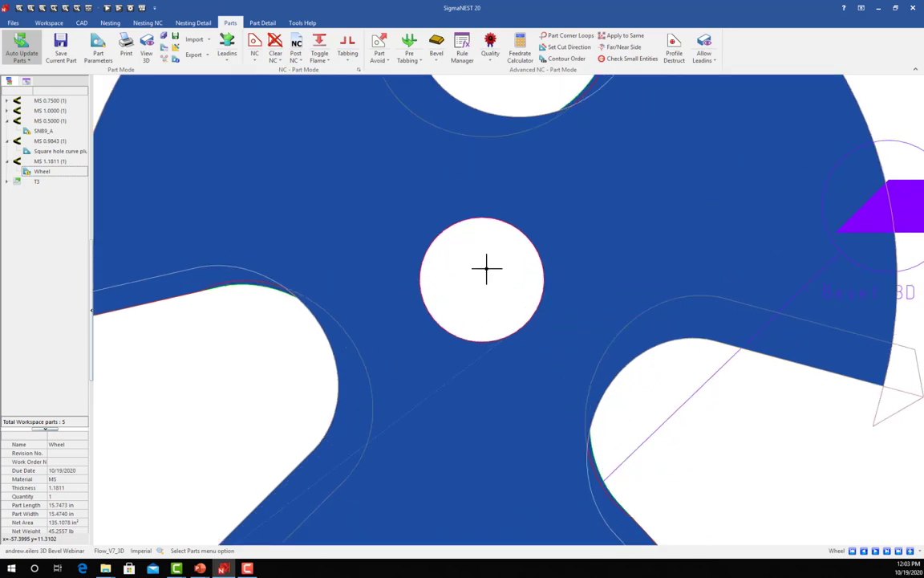
scroll(466, 286, "down", 1)
scroll(465, 286, "down", 3)
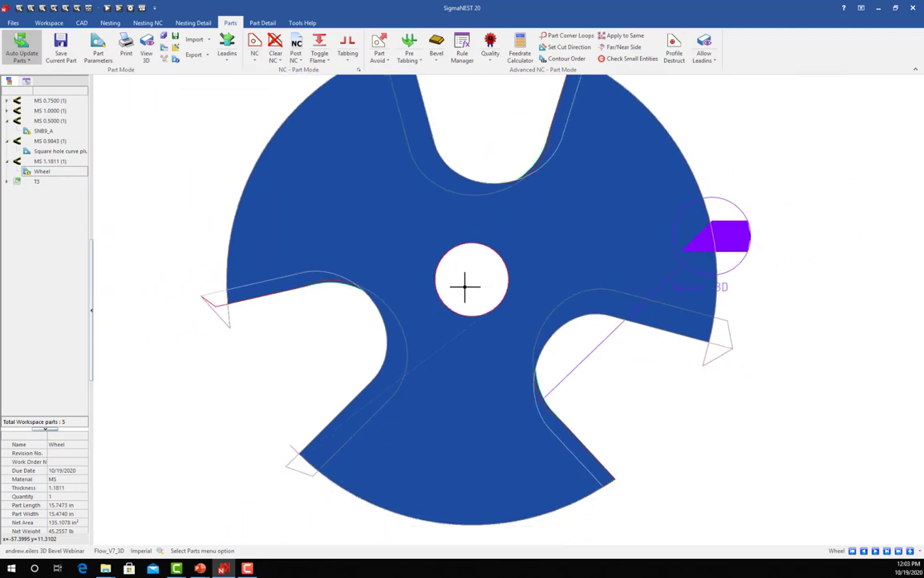